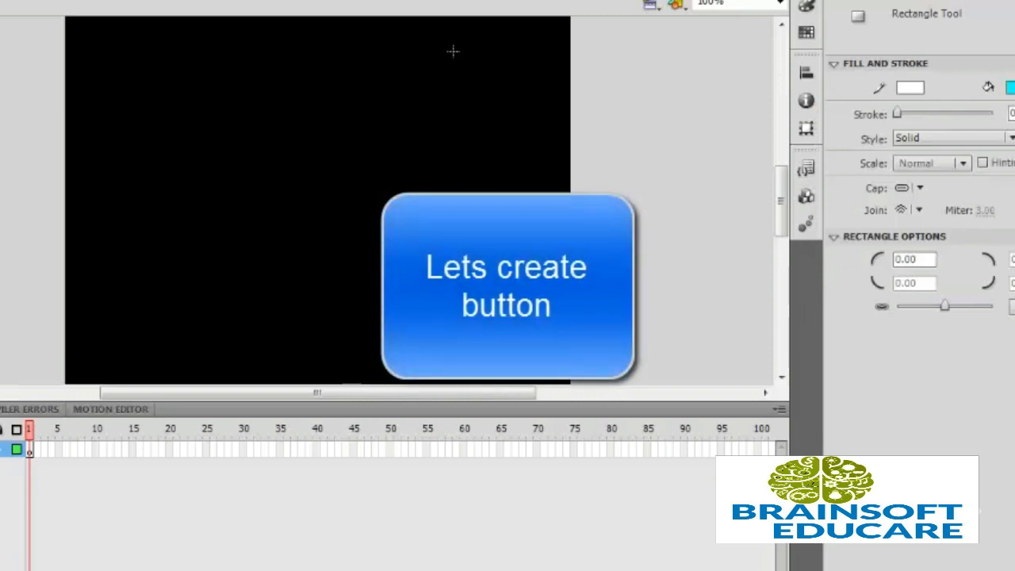
# Draw a cyan rectangle about 39 px wide near the stage's upper-right corner and add a black "Toggle" text box beside the stage
pyautogui.moveTo(453, 52); pyautogui.dragTo(489, 127)
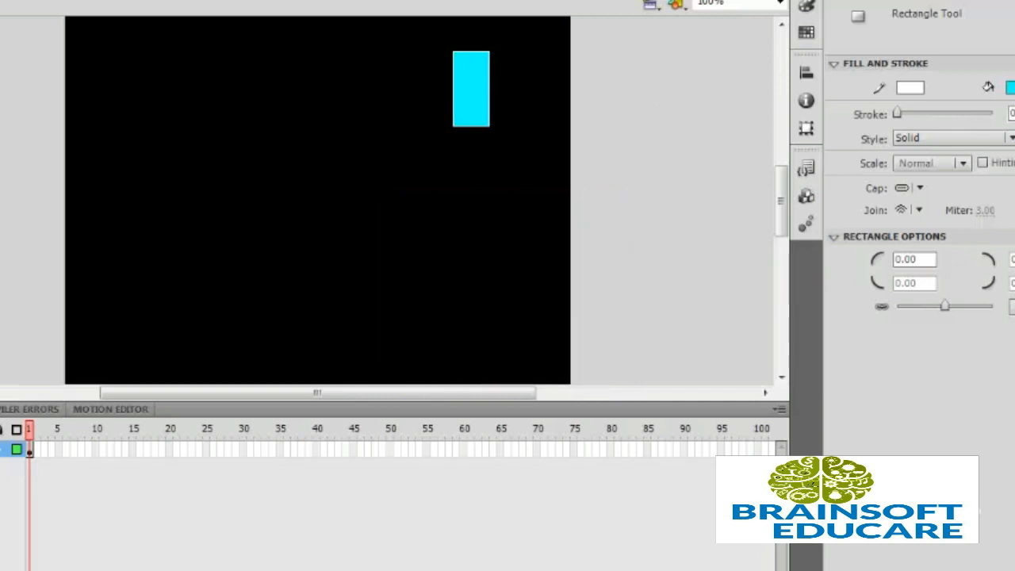
pyautogui.press('t')
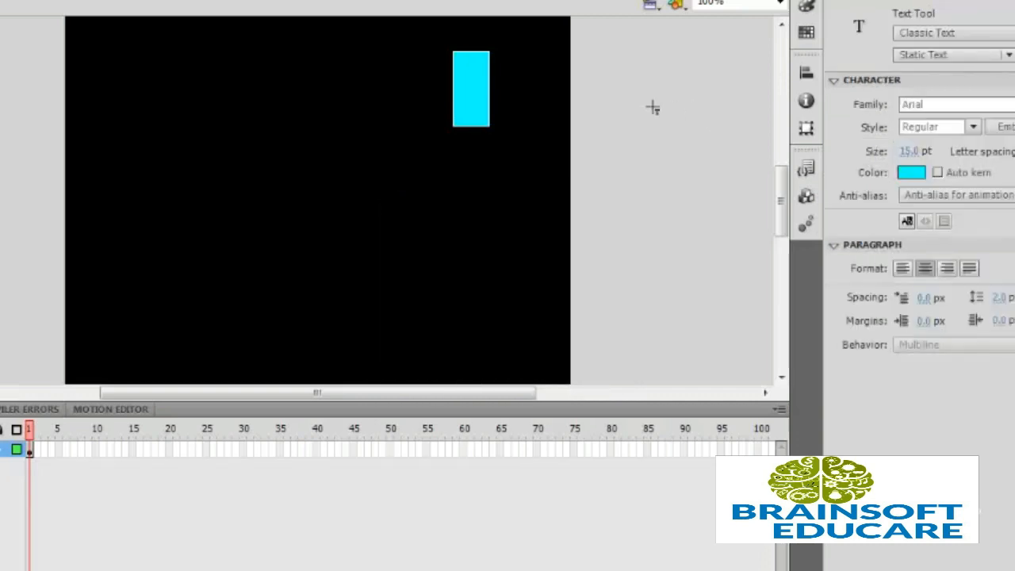
pyautogui.click(912, 173)
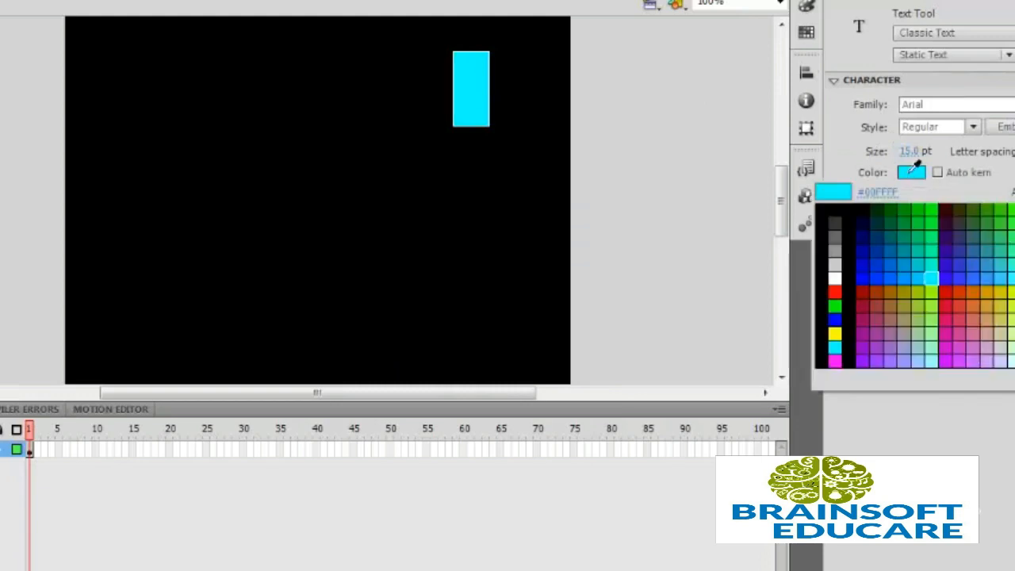
pyautogui.click(855, 255)
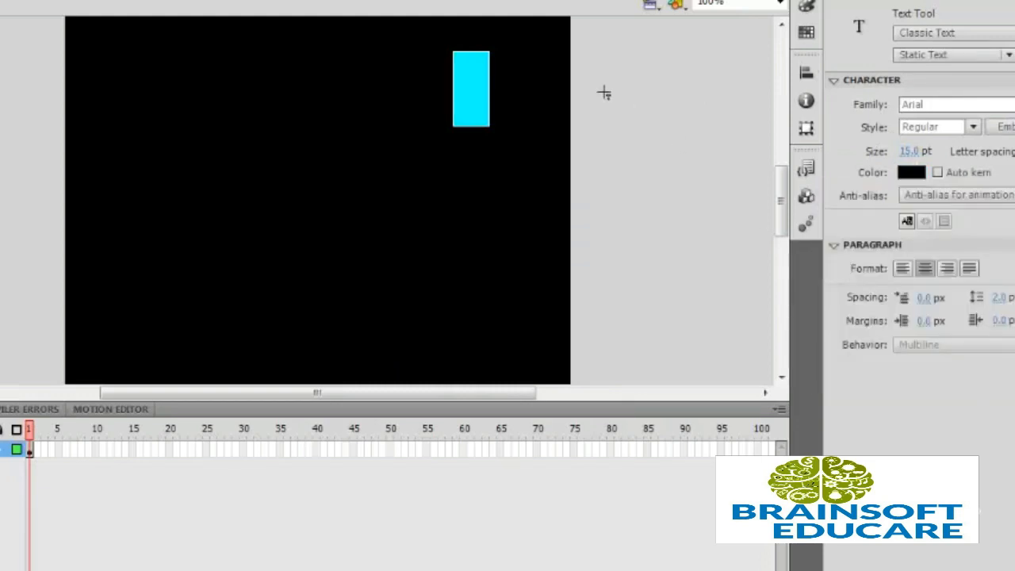
pyautogui.moveTo(602, 93); pyautogui.dragTo(711, 125)
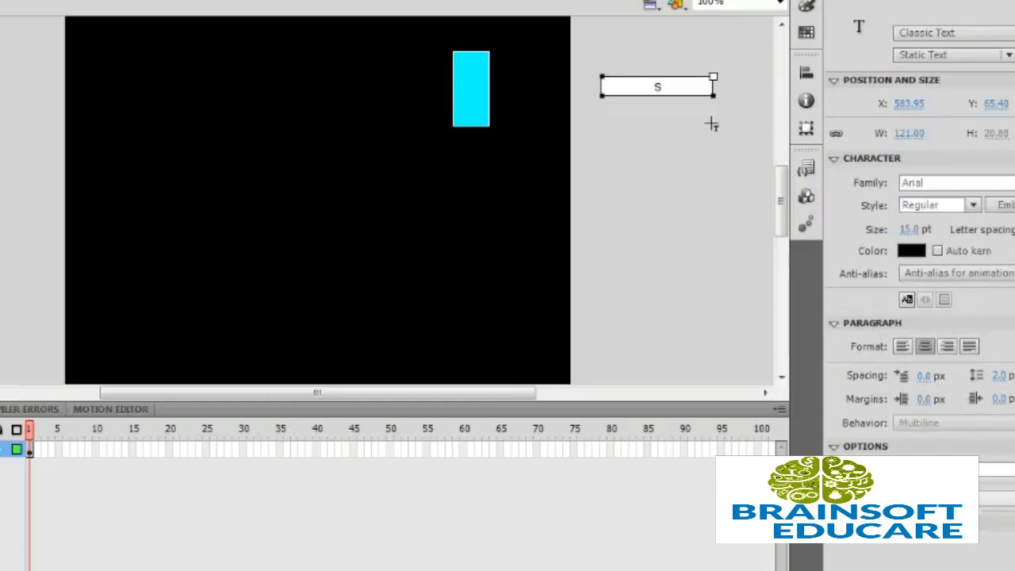
pyautogui.write('Toggle')
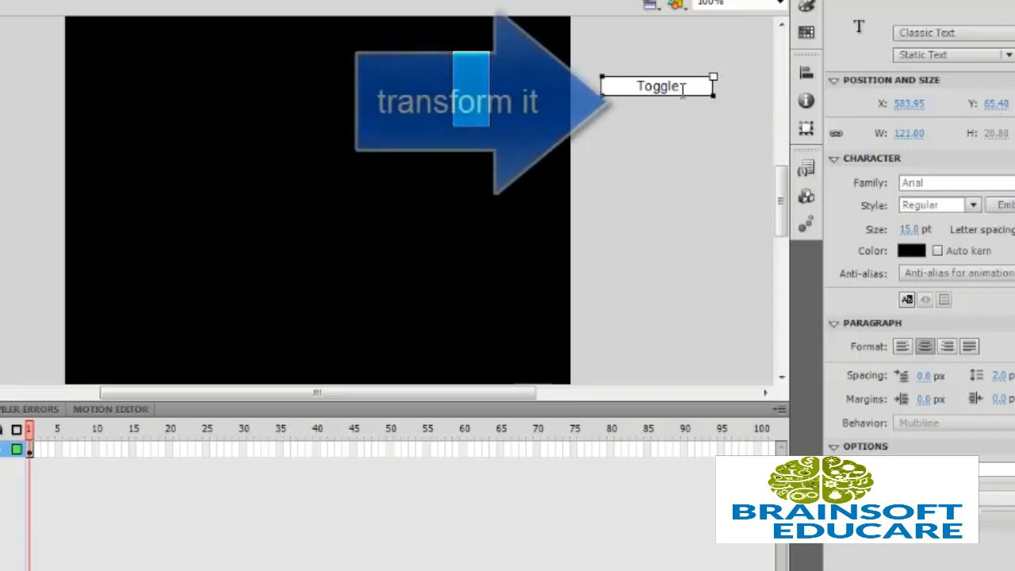
pyautogui.press('Escape')
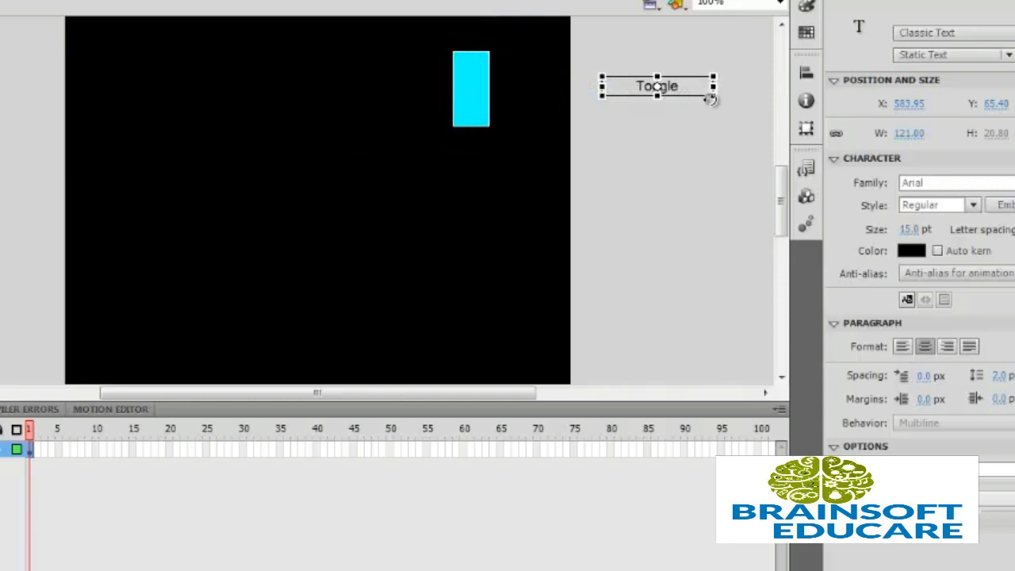
# Rotate the Toggle text 90 degrees clockwise and centre it on the cyan rectangle
pyautogui.moveTo(709, 100); pyautogui.dragTo(652, 132)
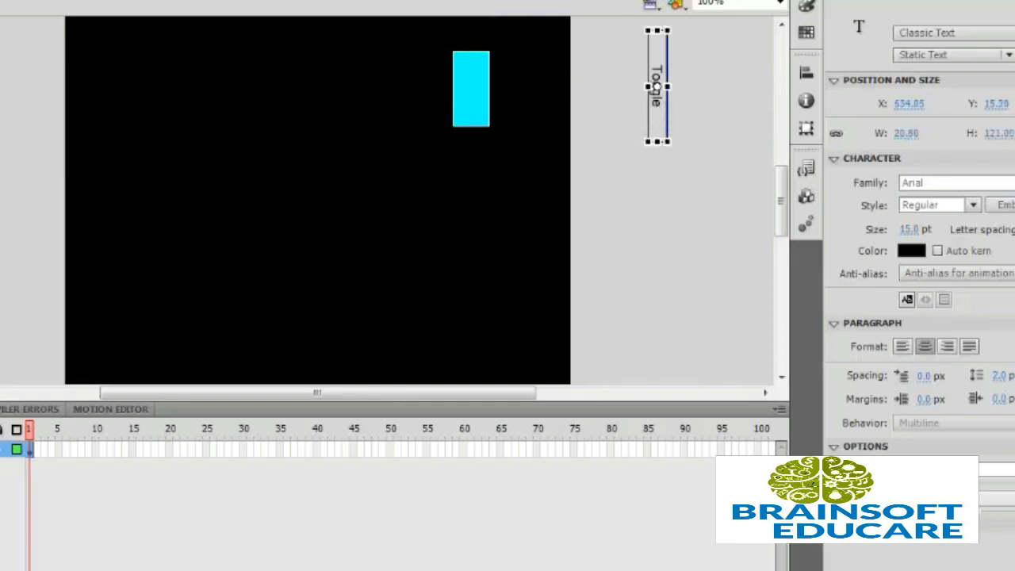
pyautogui.press('v')
pyautogui.moveTo(655, 87); pyautogui.dragTo(471, 85)
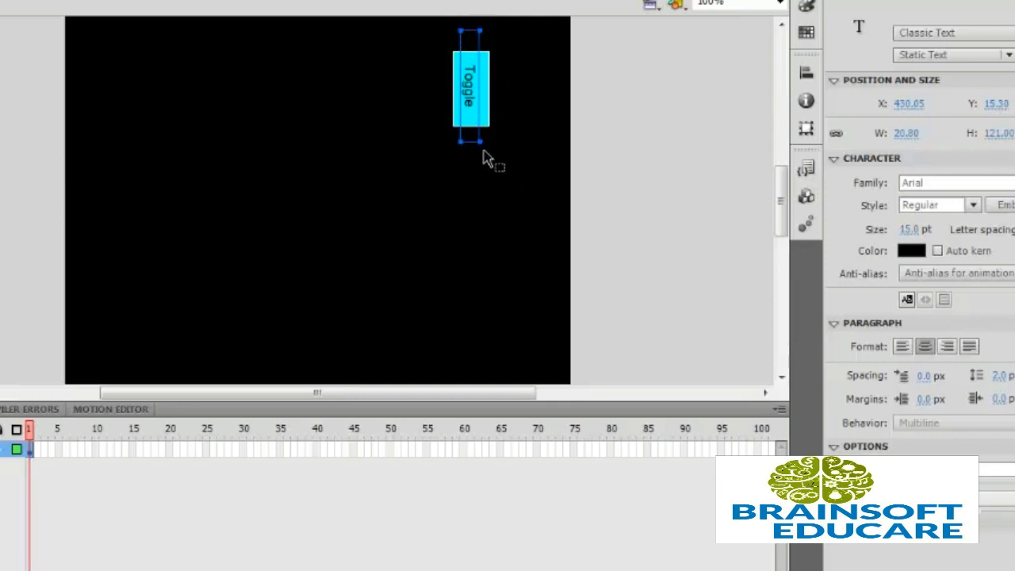
pyautogui.click(553, 136)
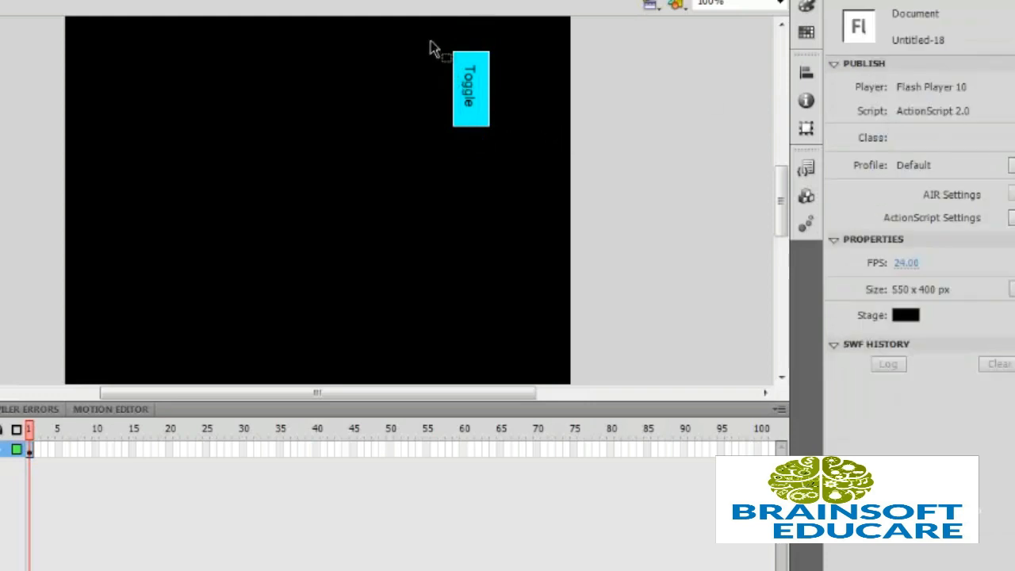
# Convert the cyan rectangle and its Toggle text together into a Button symbol named btn
pyautogui.moveTo(431, 40); pyautogui.dragTo(507, 169)
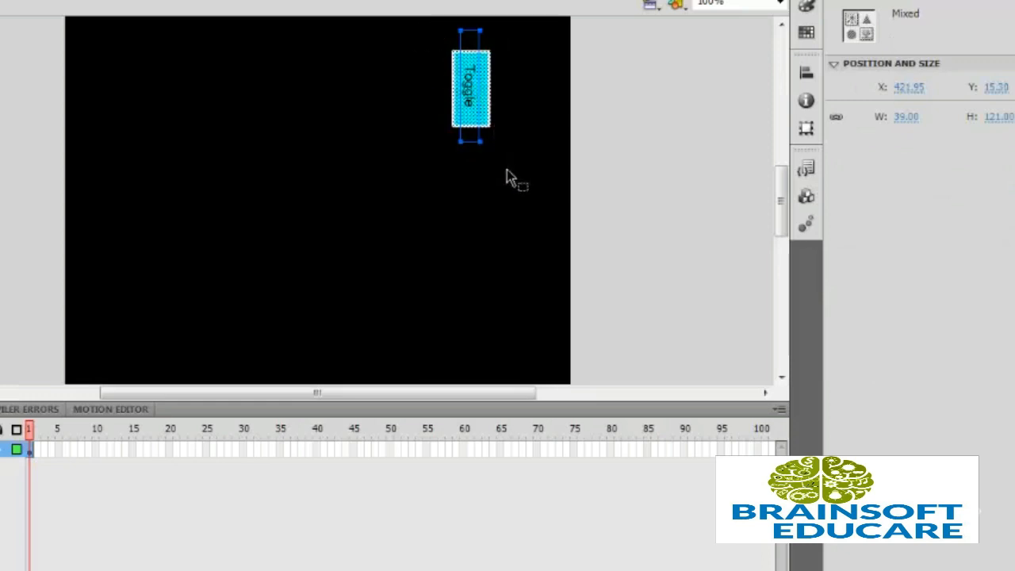
pyautogui.press('F8')
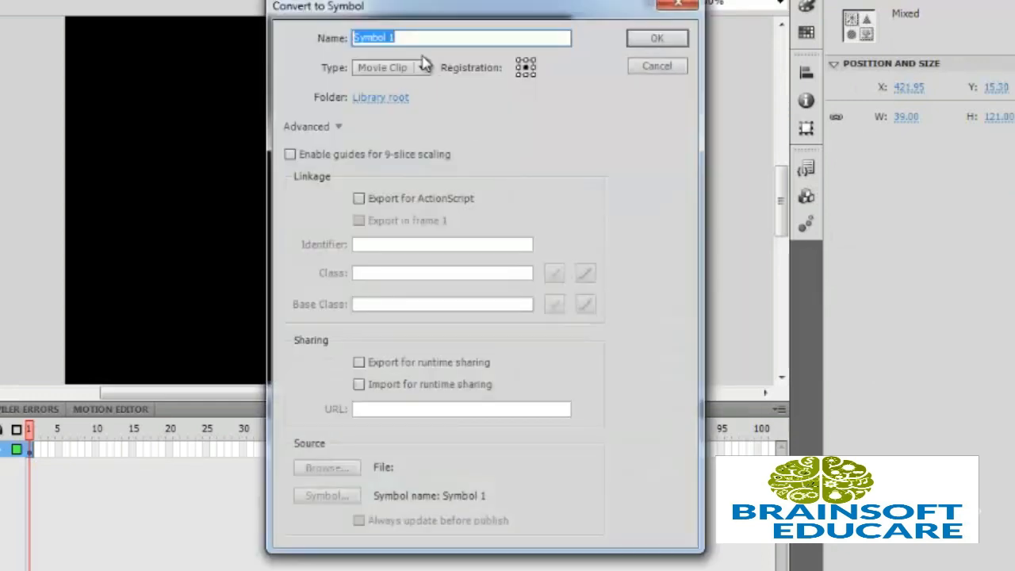
pyautogui.press('BackSpace')
pyautogui.write('btn')
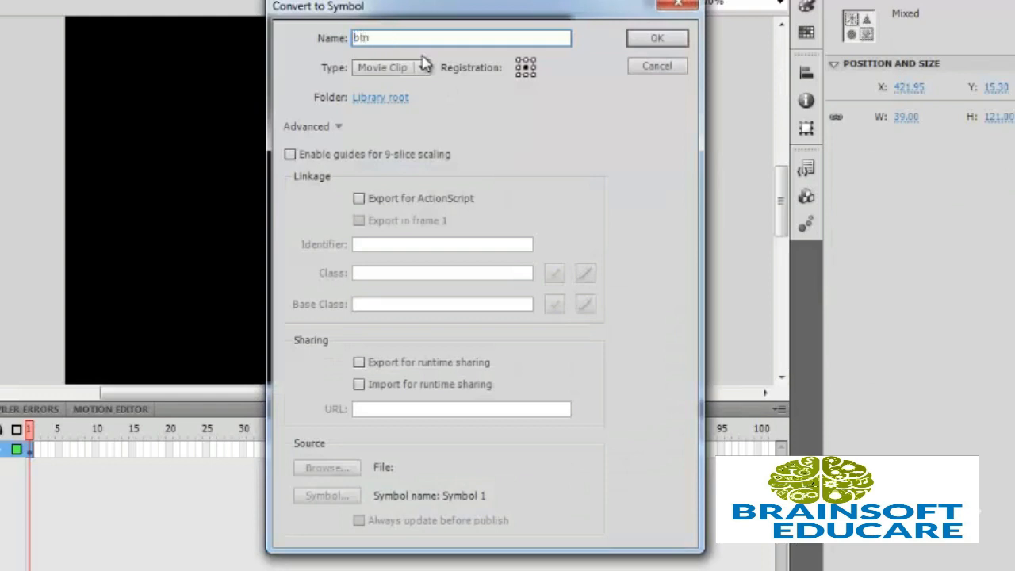
pyautogui.click(422, 70)
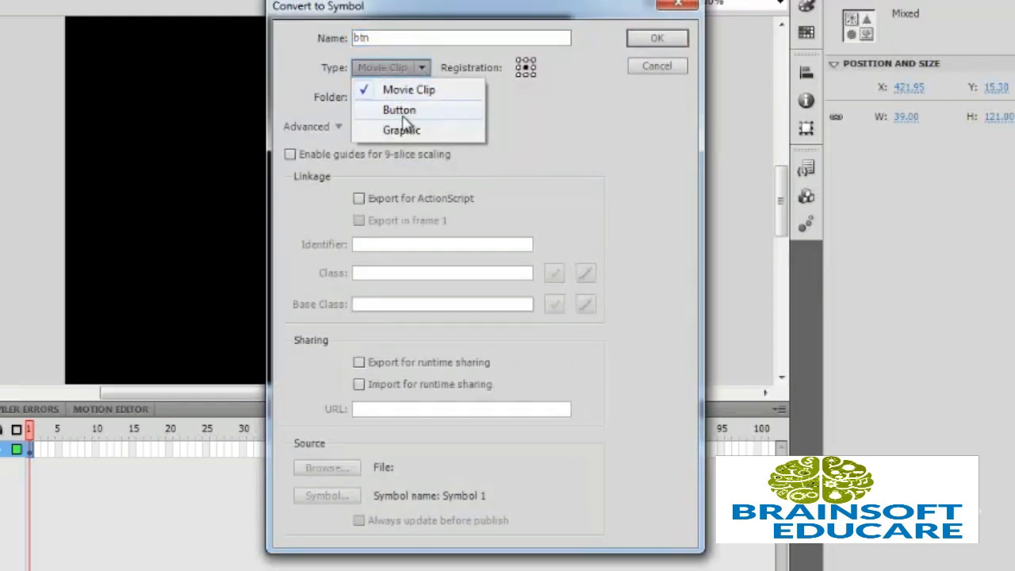
pyautogui.click(403, 111)
pyautogui.click(667, 40)
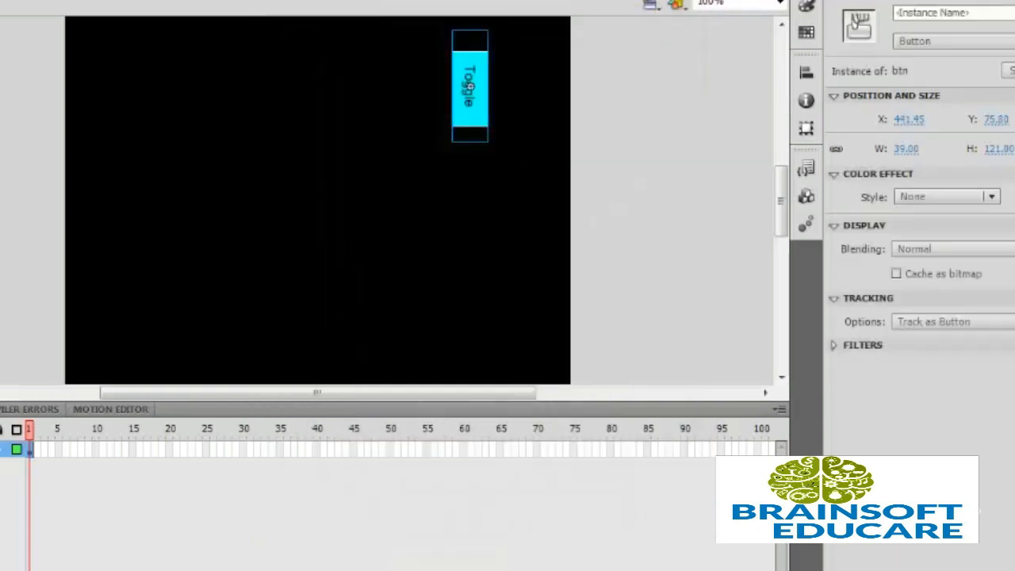
# Add a new layer above Layer 1 and name it mve
pyautogui.click(3, 567)
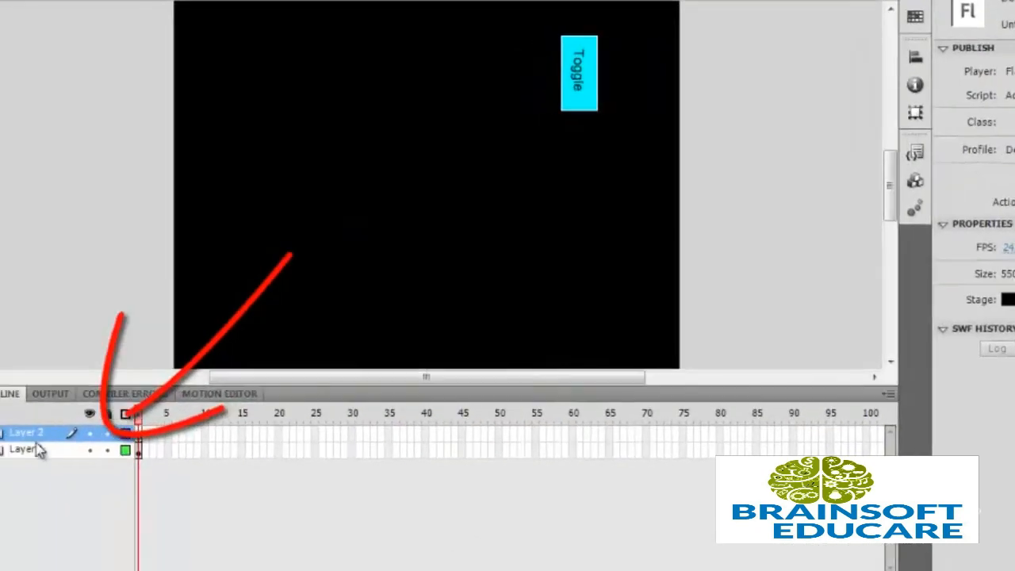
pyautogui.doubleClick(32, 435)
pyautogui.write('mo')
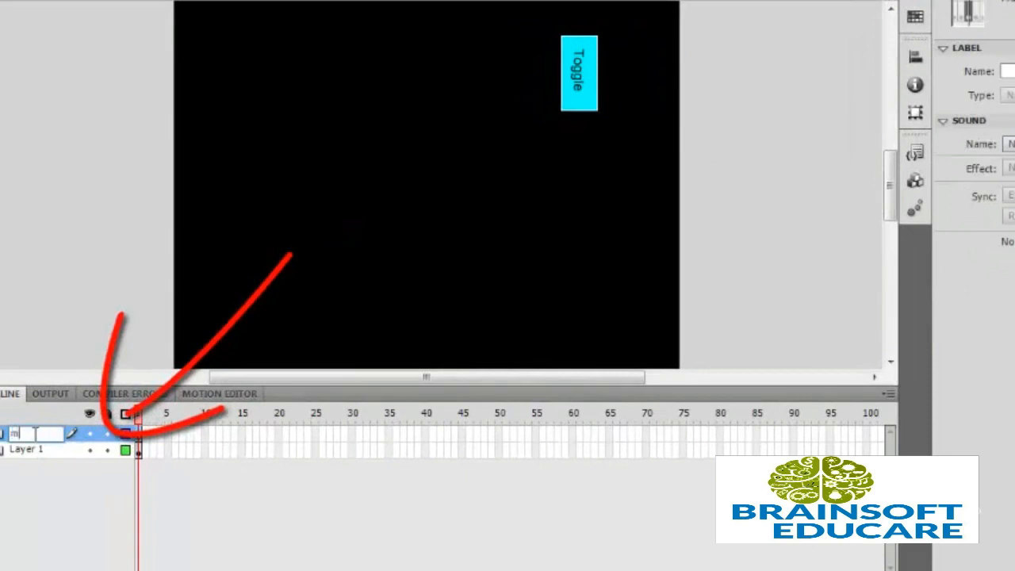
pyautogui.write('ve')
pyautogui.press('Return')
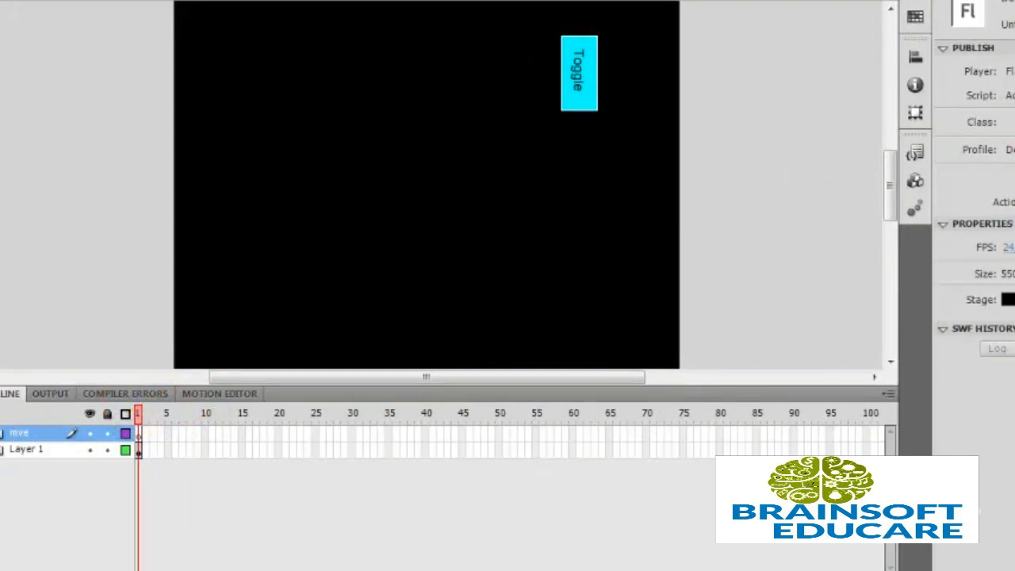
# Draw a white-filled rectangle about 353 by 311 px on the mve layer, ending at the Toggle button's left edge
pyautogui.press('r')
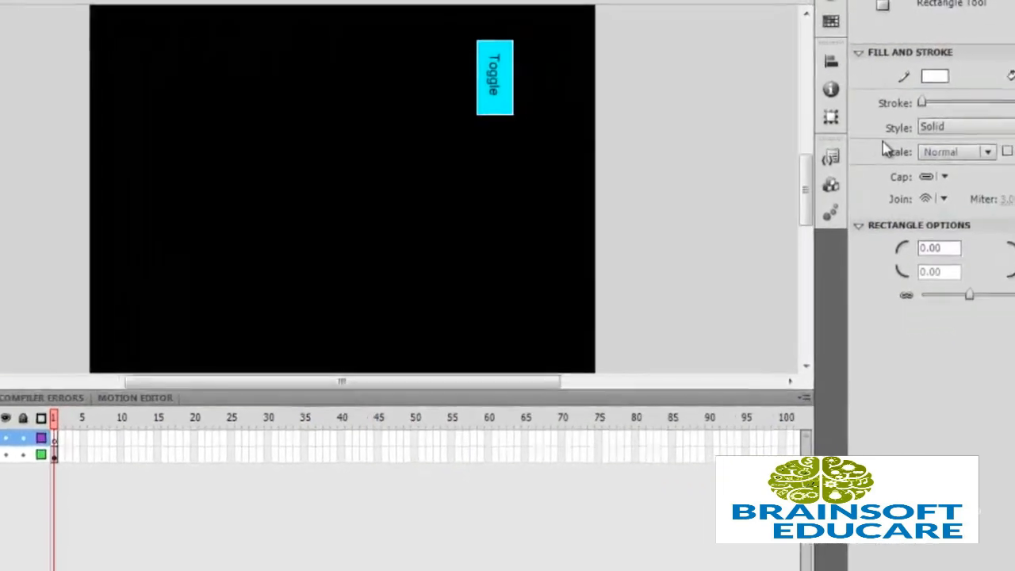
pyautogui.click(949, 77)
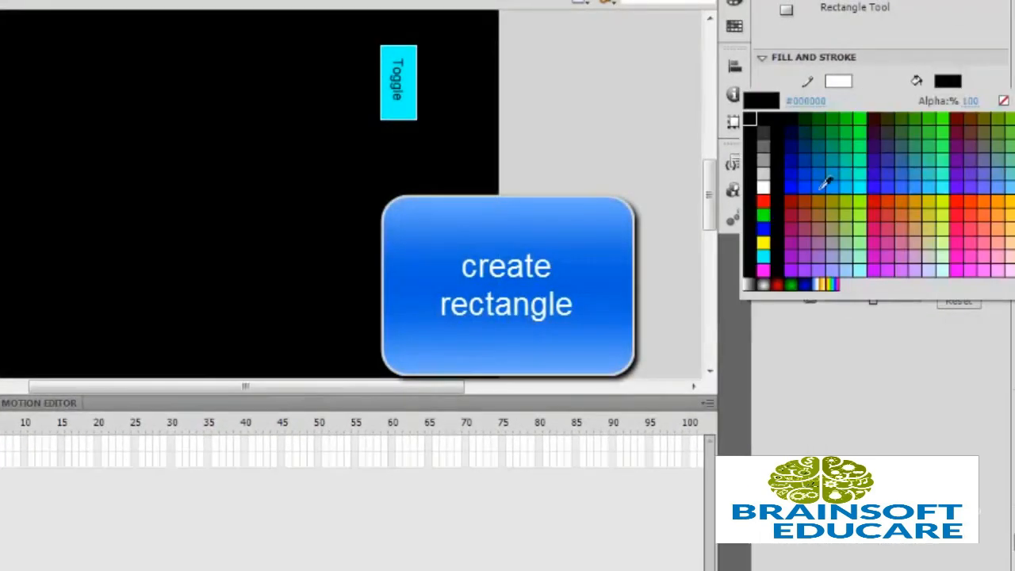
pyautogui.click(764, 189)
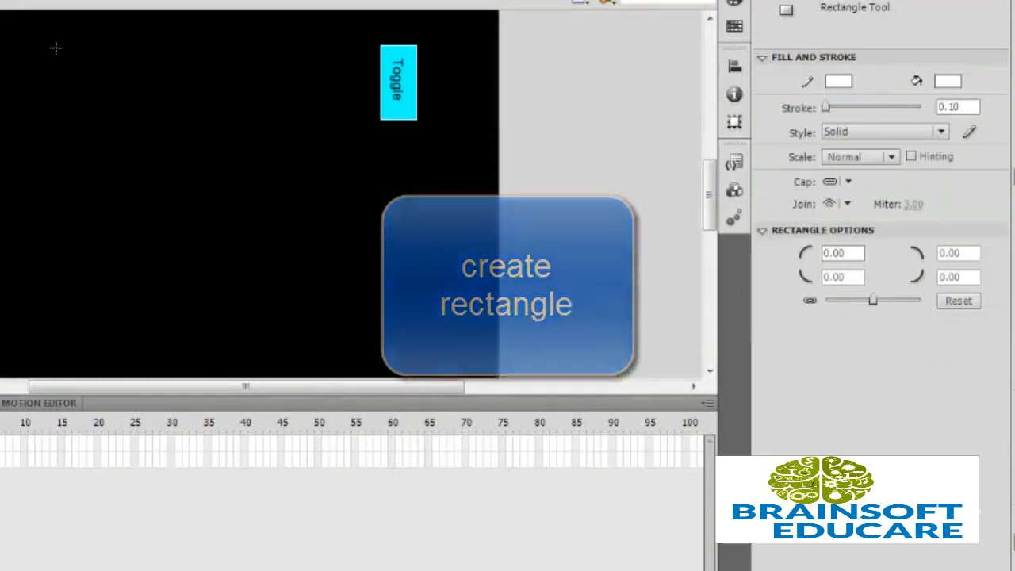
pyautogui.moveTo(57, 47); pyautogui.dragTo(381, 334)
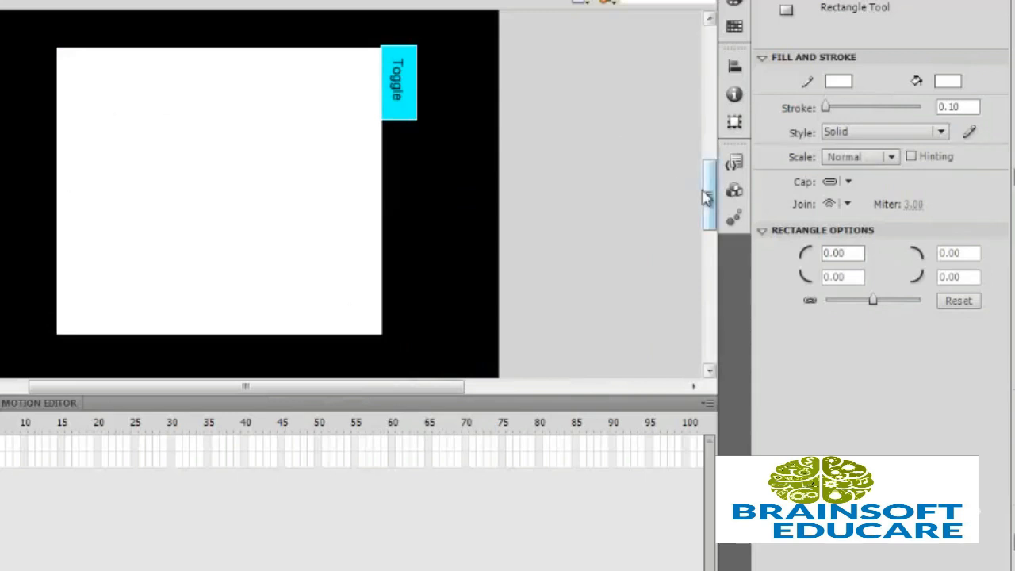
# Convert the white rectangle's fill into a Movie Clip symbol named mve
pyautogui.click(1003, 11)
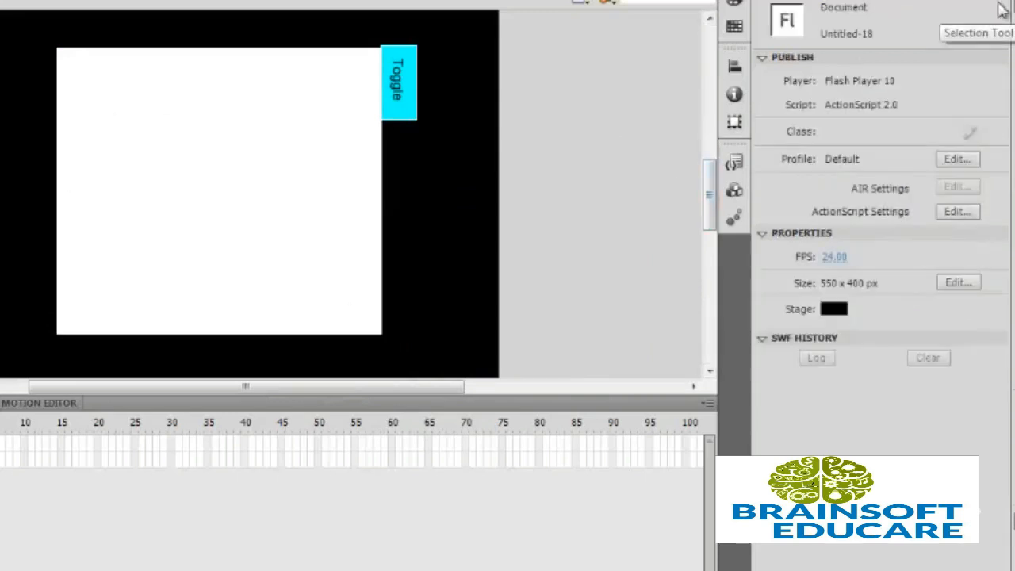
pyautogui.click(328, 156)
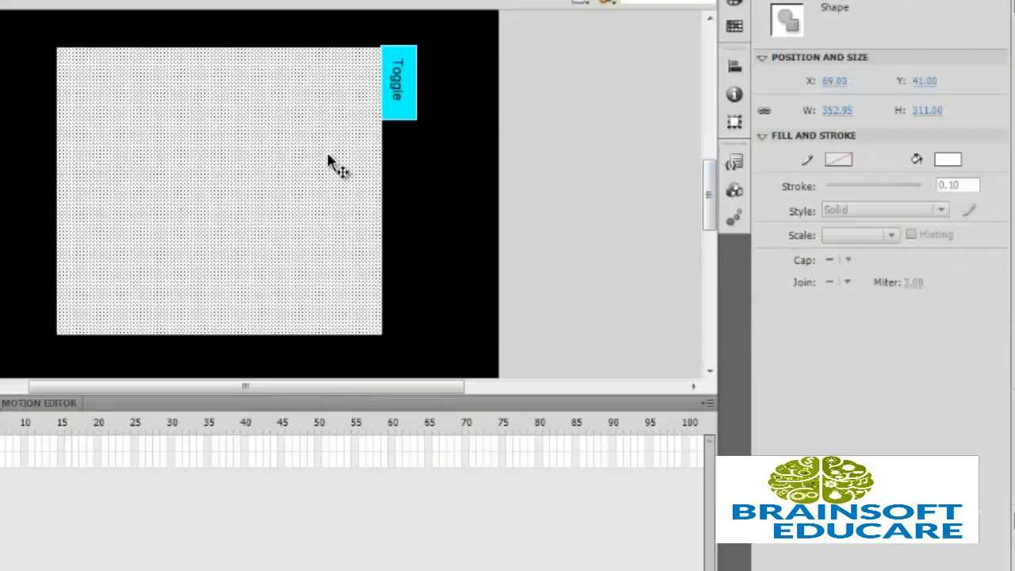
pyautogui.press('F8')
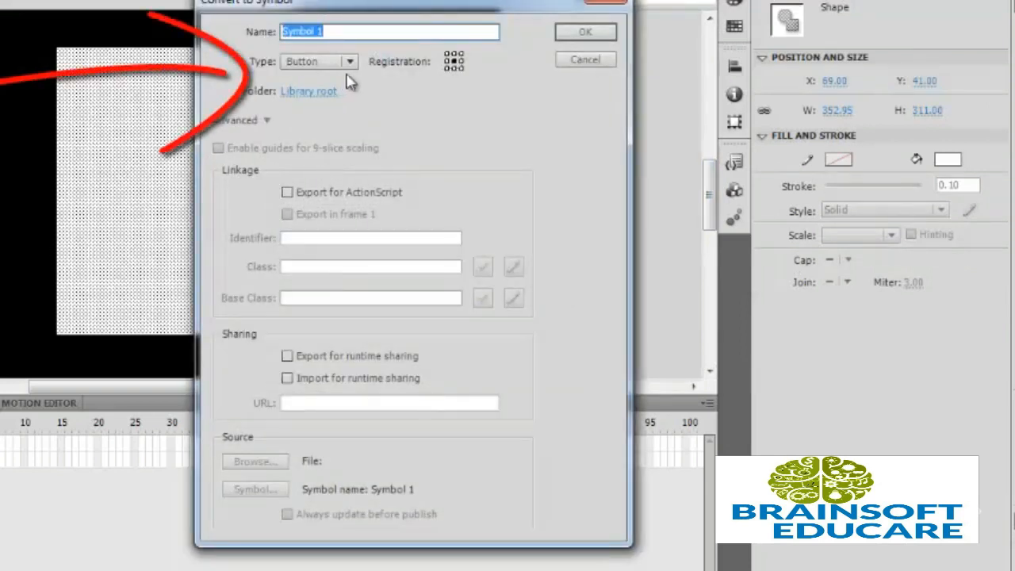
pyautogui.click(349, 61)
pyautogui.click(337, 85)
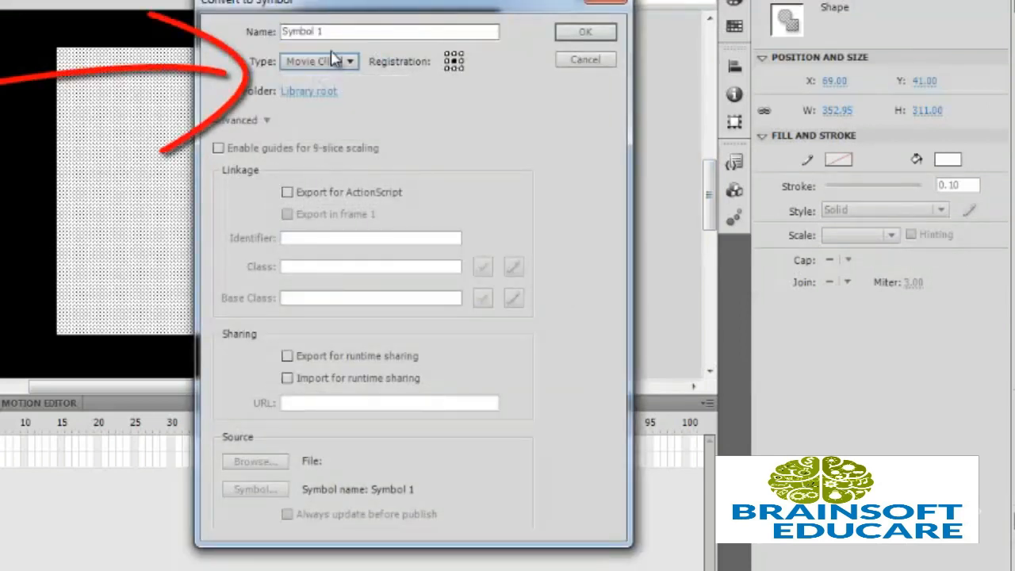
pyautogui.click(331, 31)
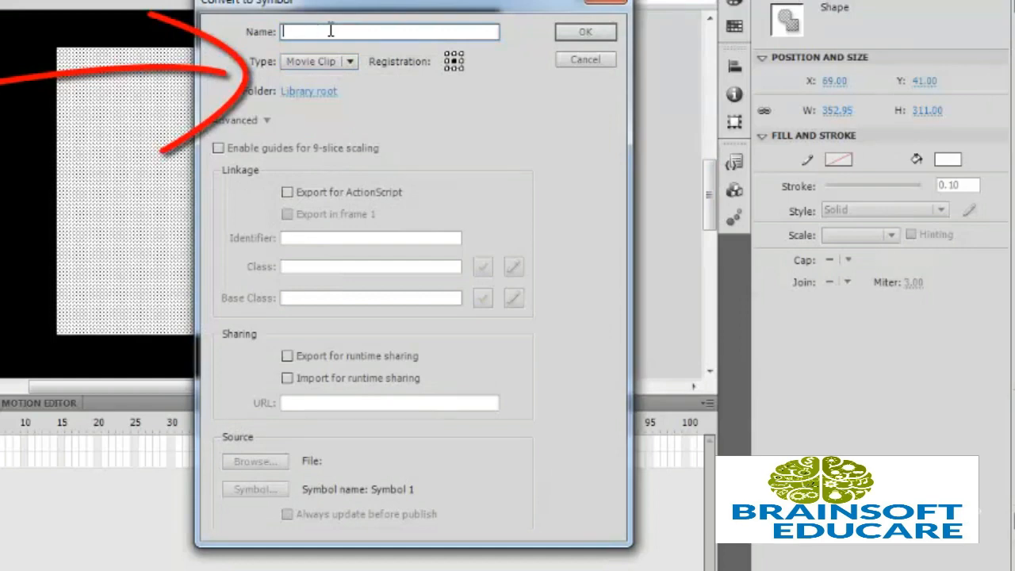
pyautogui.write('mve')
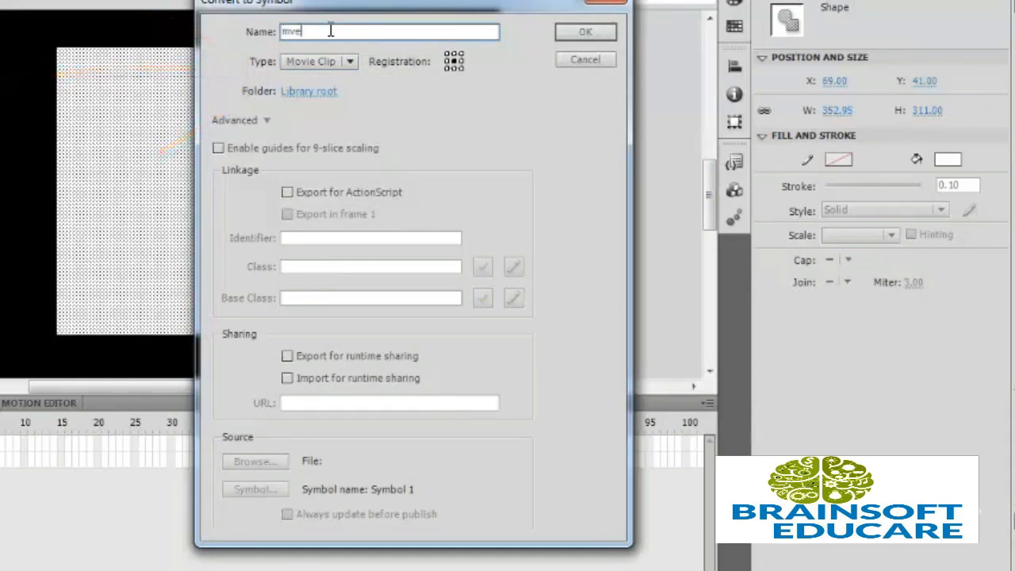
pyautogui.press('Return')
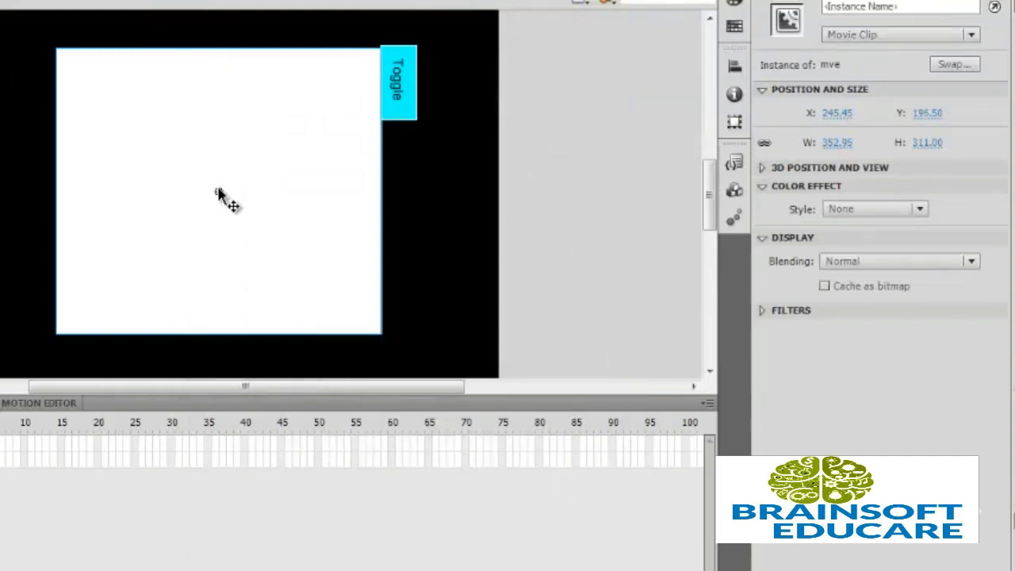
# Inside the mve movie clip, insert a keyframe at frame 15 and create a classic tween between frames 1 and 15
pyautogui.doubleClick(219, 193)
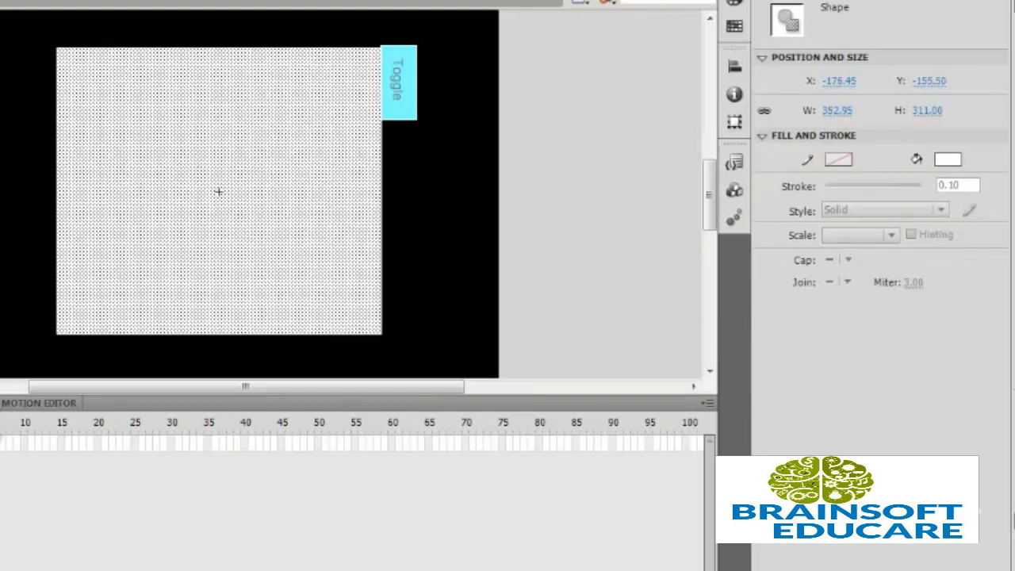
pyautogui.click(62, 442)
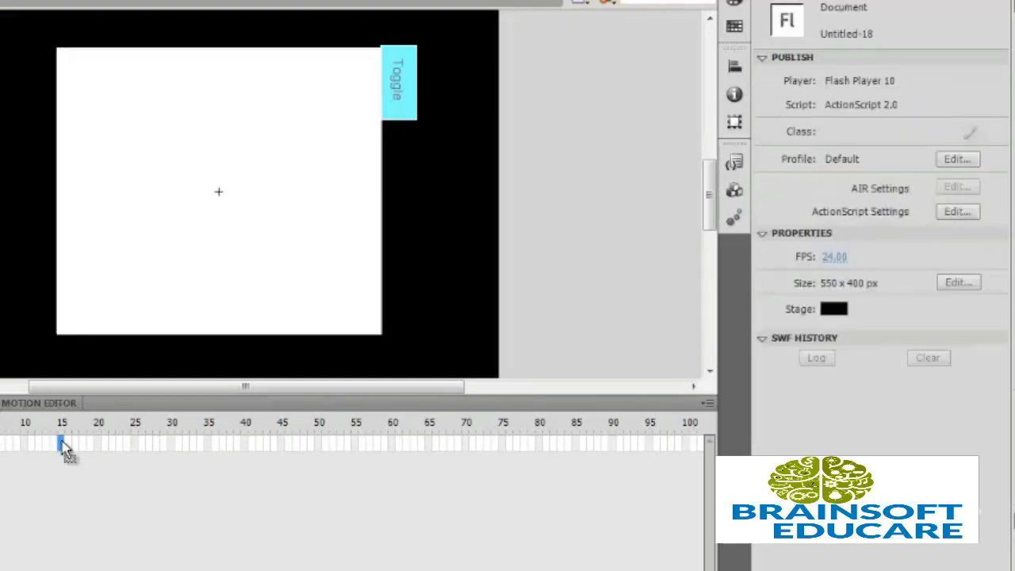
pyautogui.rightClick(61, 444)
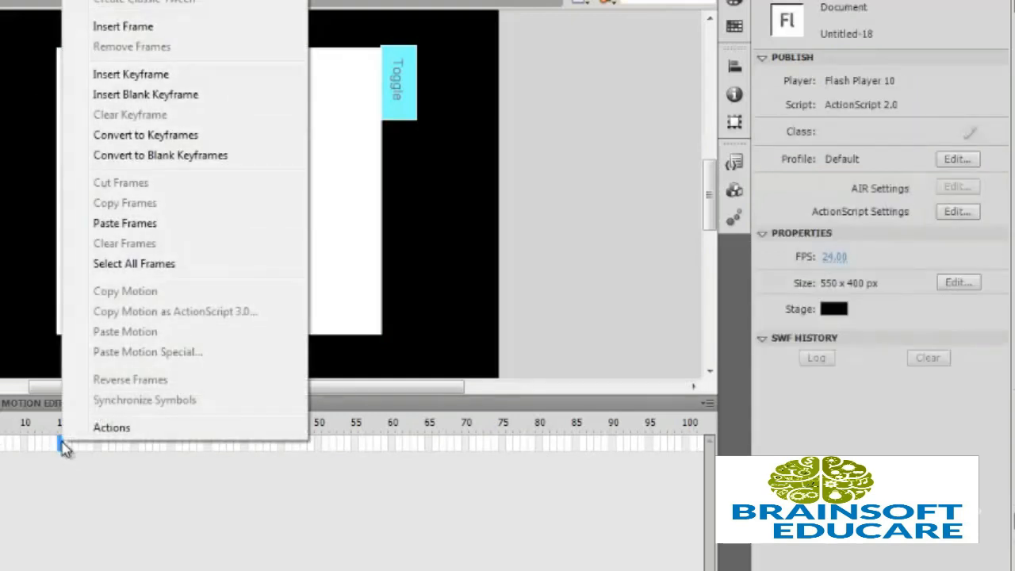
pyautogui.click(140, 79)
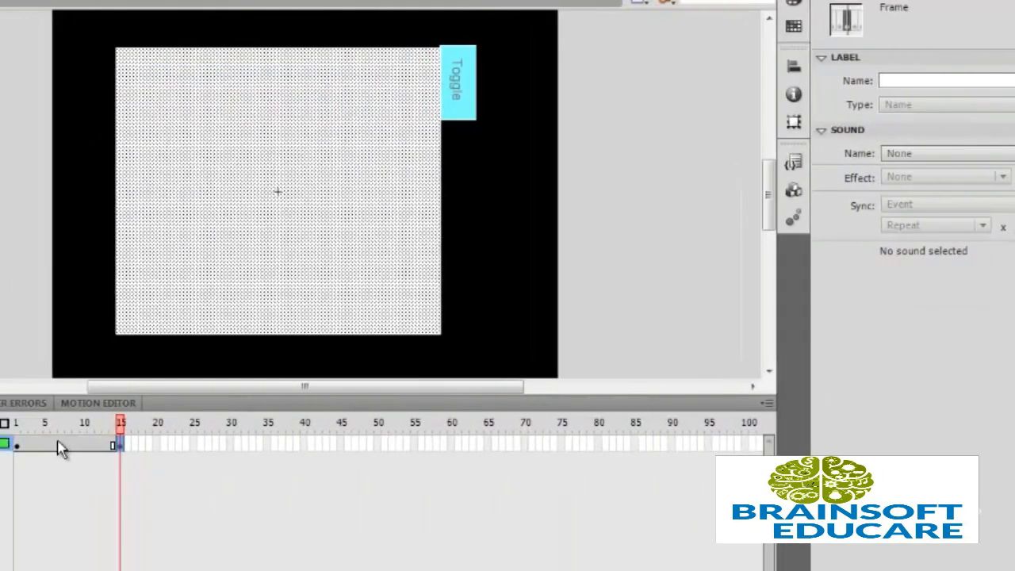
pyautogui.rightClick(62, 448)
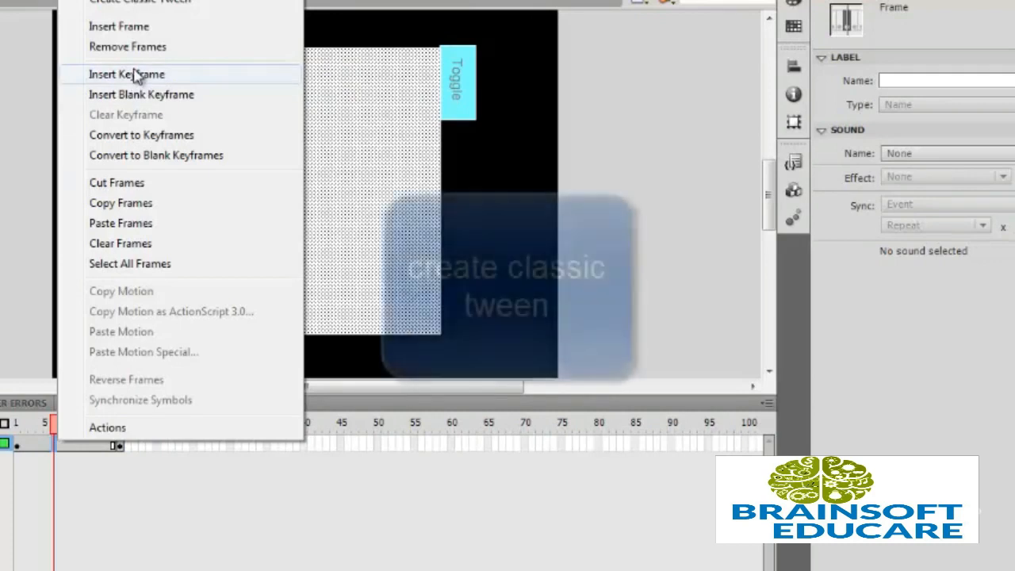
pyautogui.click(136, 4)
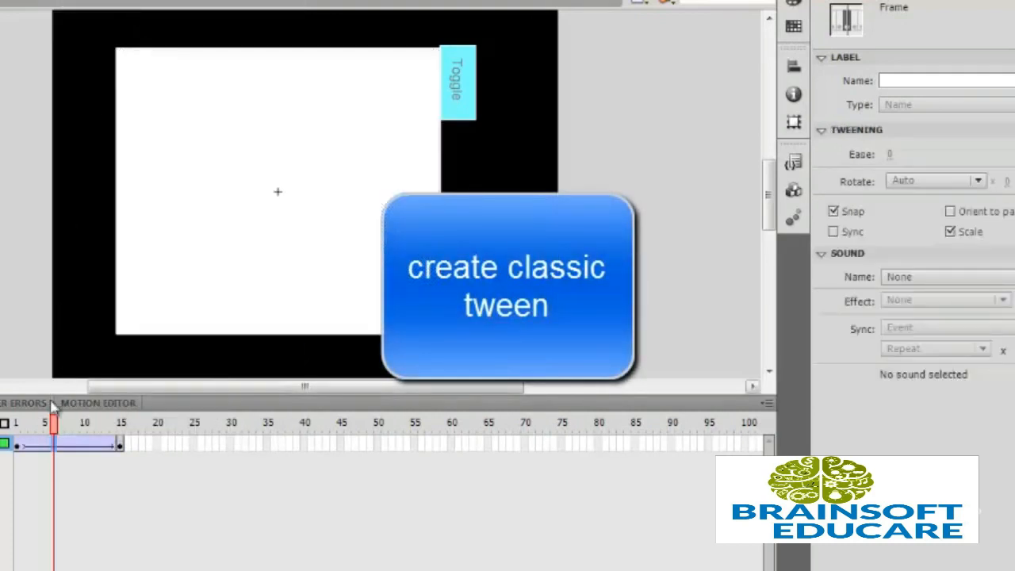
# At frame 1 of the mve clip, free-transform the white panel down to about 9 by 8 px
pyautogui.click(18, 444)
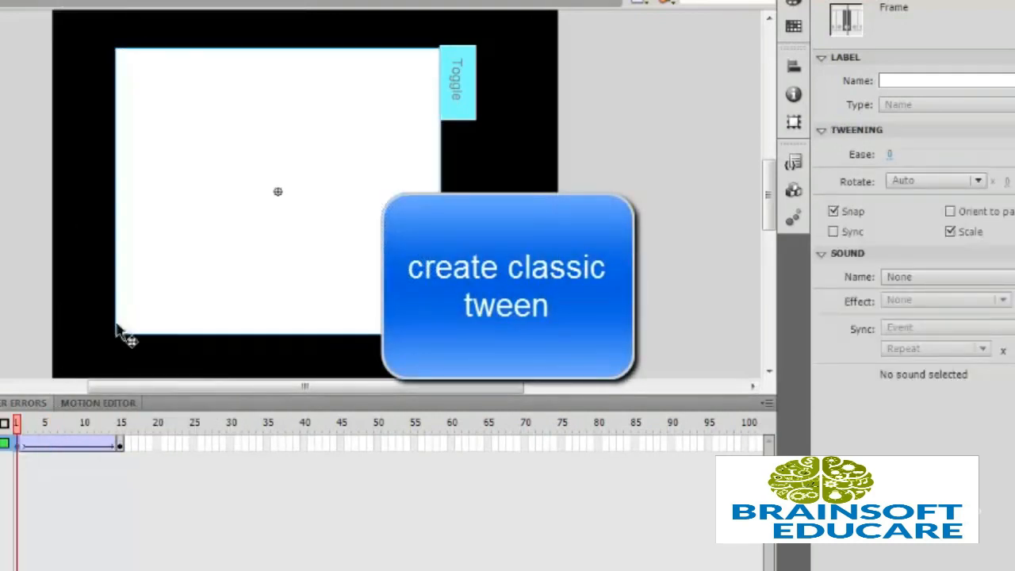
pyautogui.click(166, 283)
pyautogui.rightClick(164, 279)
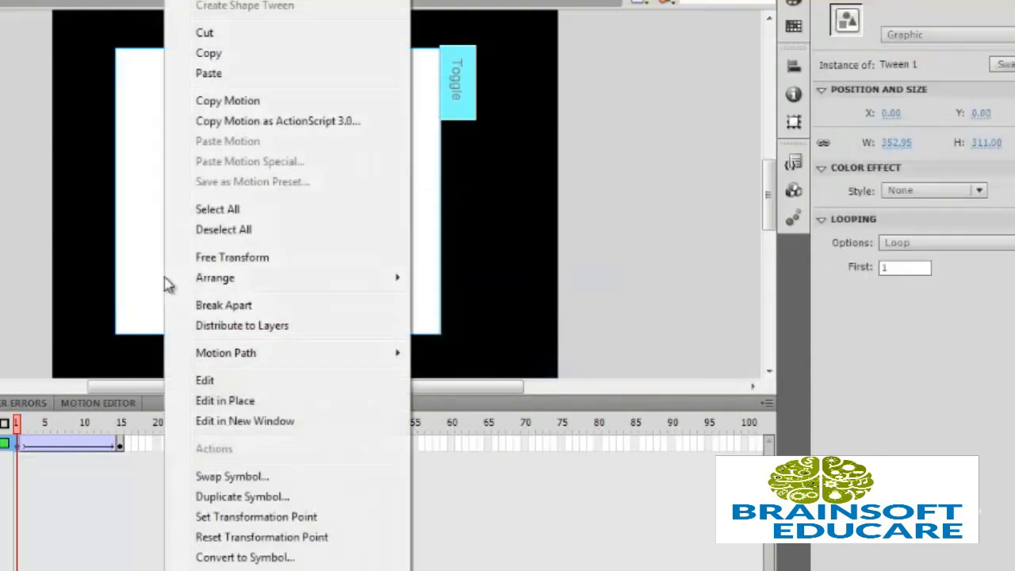
pyautogui.click(257, 257)
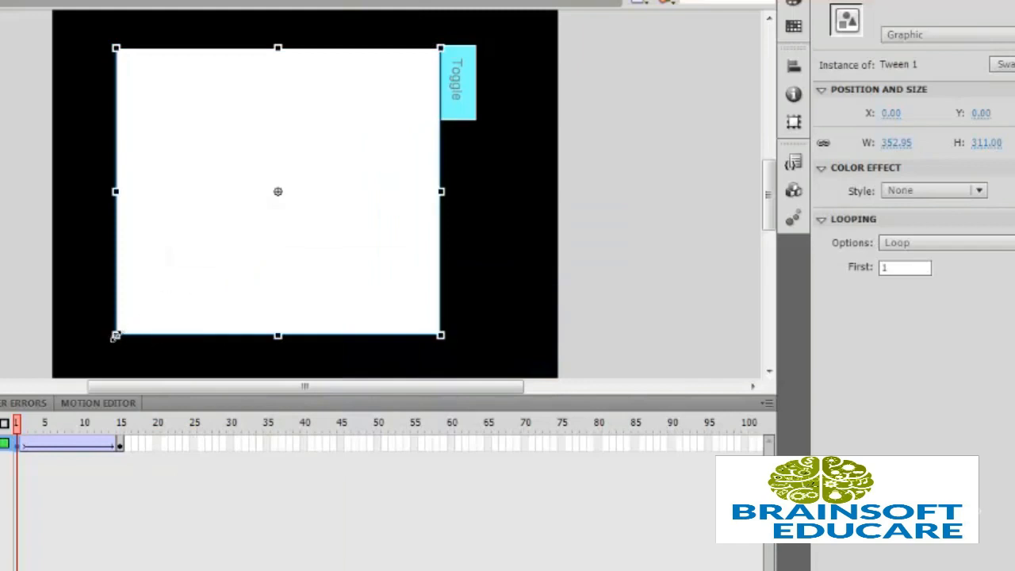
pyautogui.moveTo(115, 337); pyautogui.dragTo(282, 195)
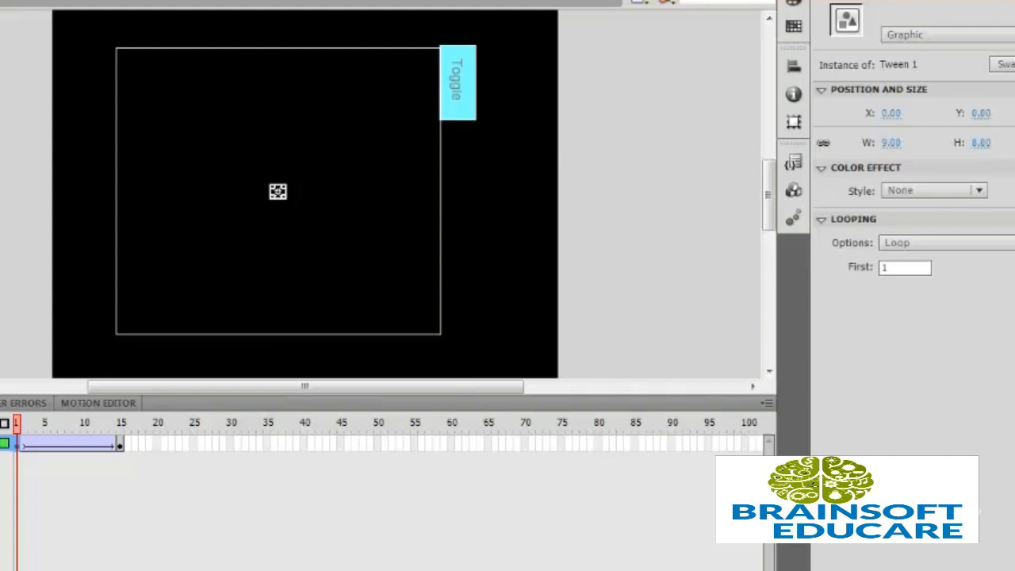
# Move the shrunken frame 1 panel against the Toggle button's left edge, at about X 171, Y -112
pyautogui.press('v')
pyautogui.moveTo(279, 193); pyautogui.dragTo(436, 90)
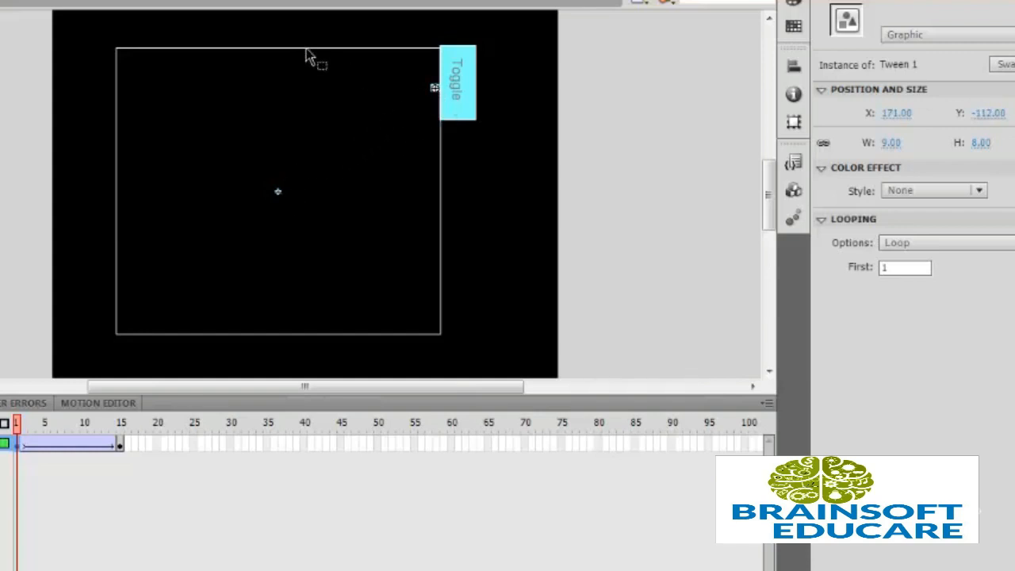
pyautogui.click(306, 52)
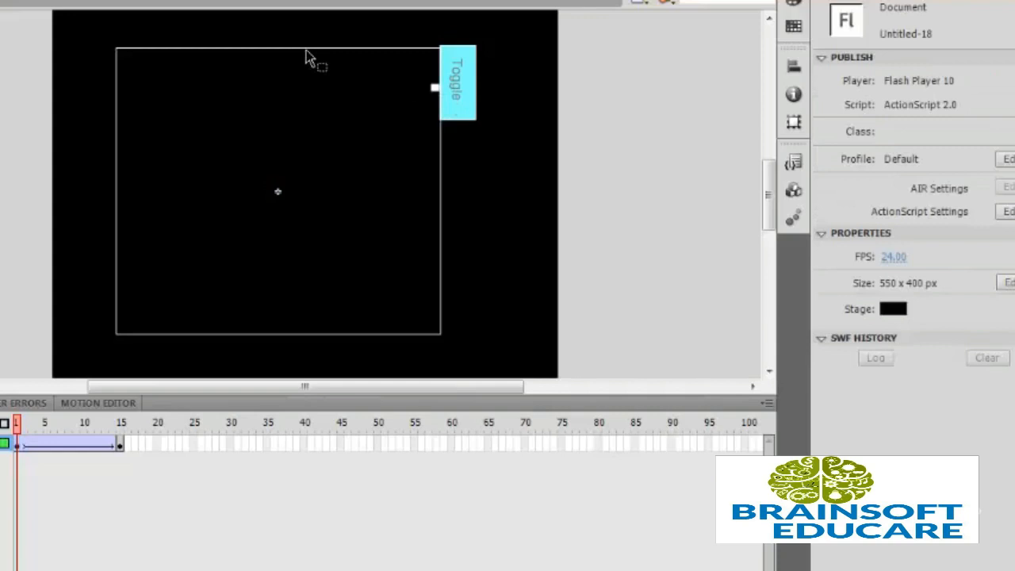
pyautogui.rightClick(306, 50)
pyautogui.click(298, 52)
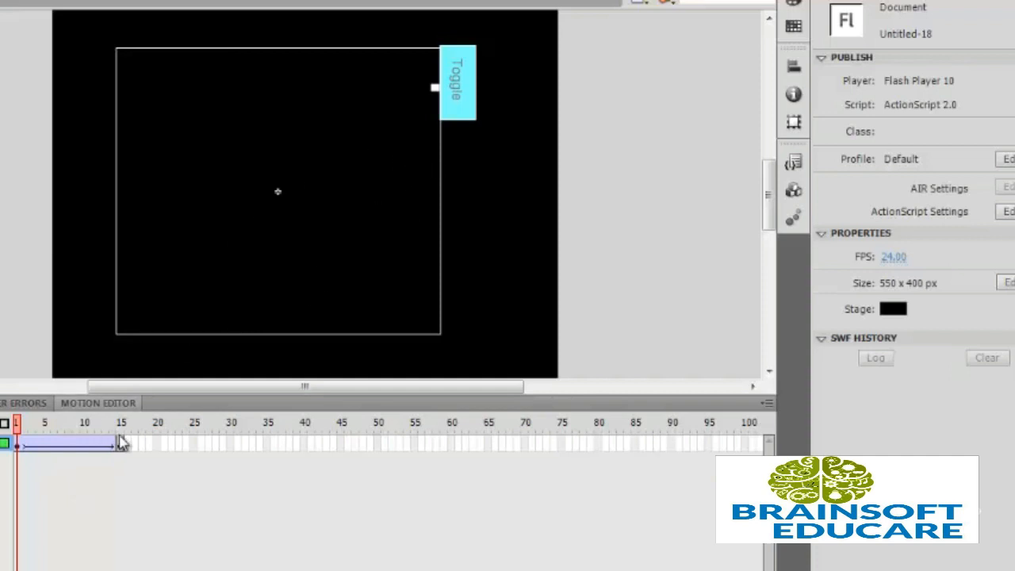
# Insert a keyframe at frame 30 and create a classic tween between frames 15 and 30
pyautogui.moveTo(18, 426); pyautogui.dragTo(123, 414)
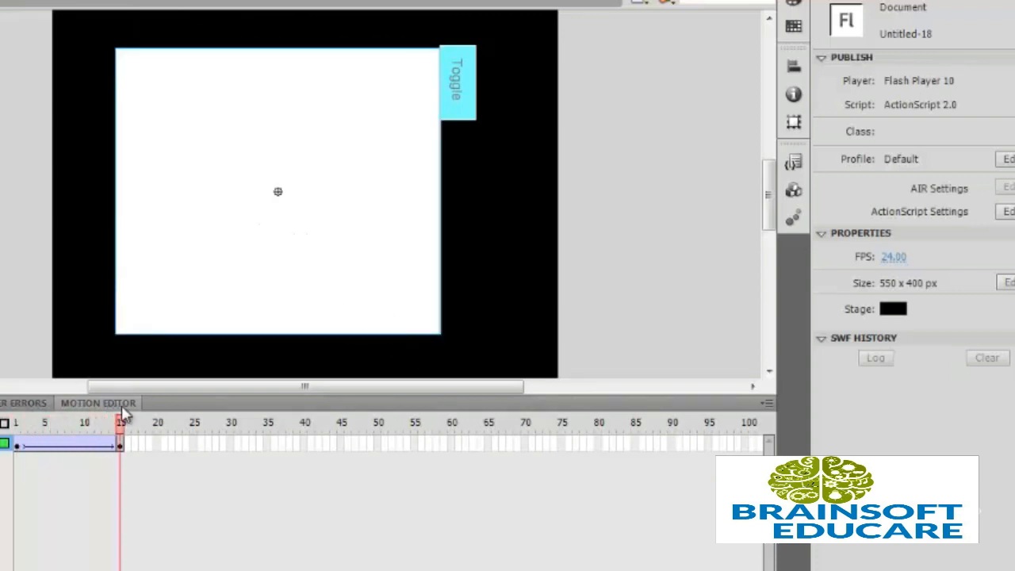
pyautogui.click(232, 444)
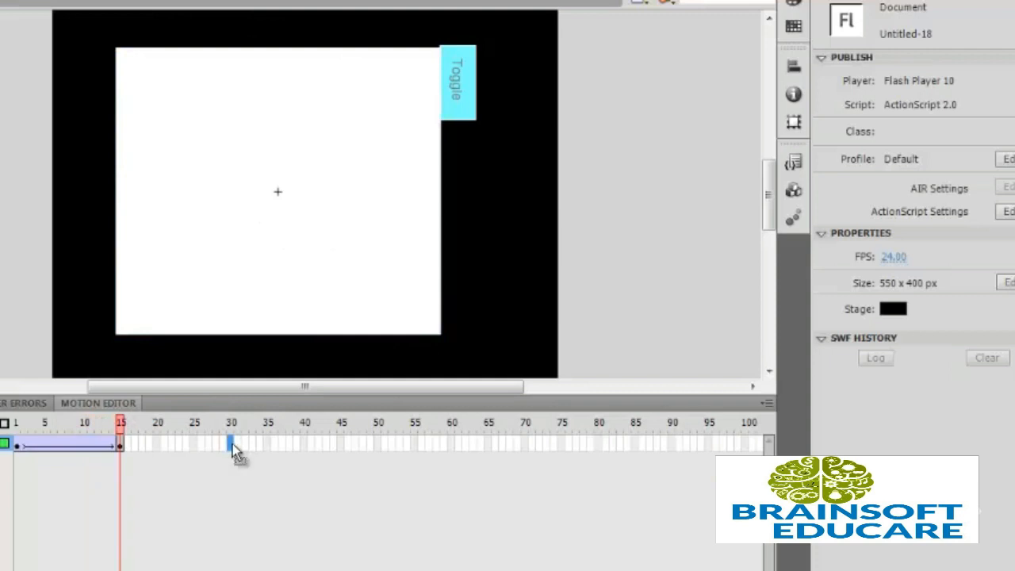
pyautogui.rightClick(232, 444)
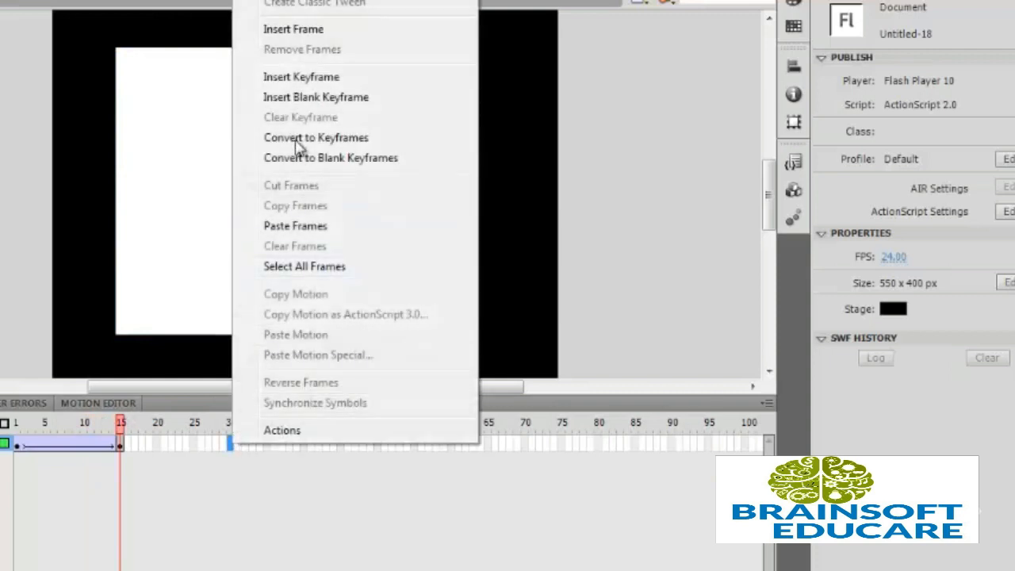
pyautogui.click(296, 76)
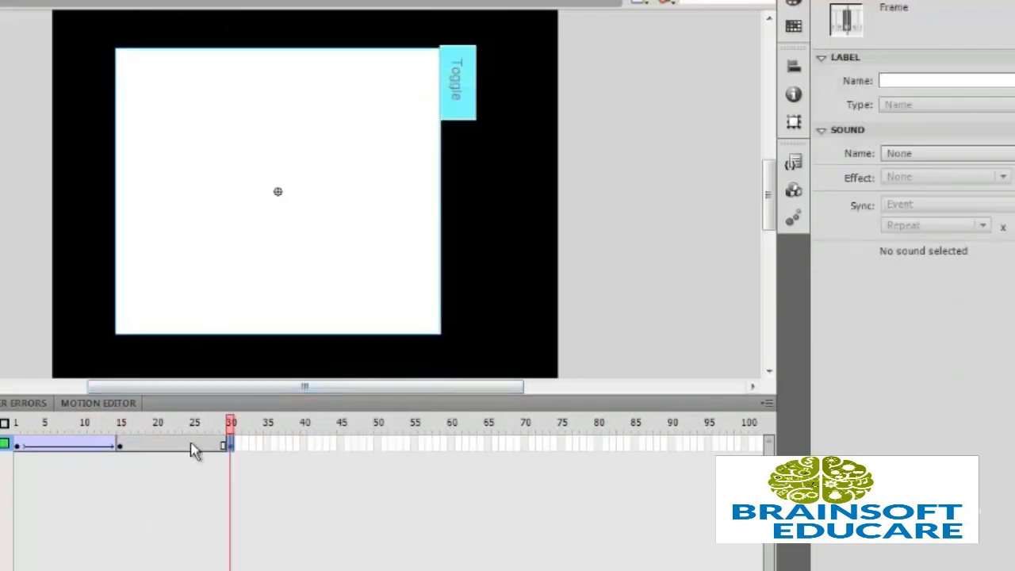
pyautogui.rightClick(193, 446)
pyautogui.click(311, 13)
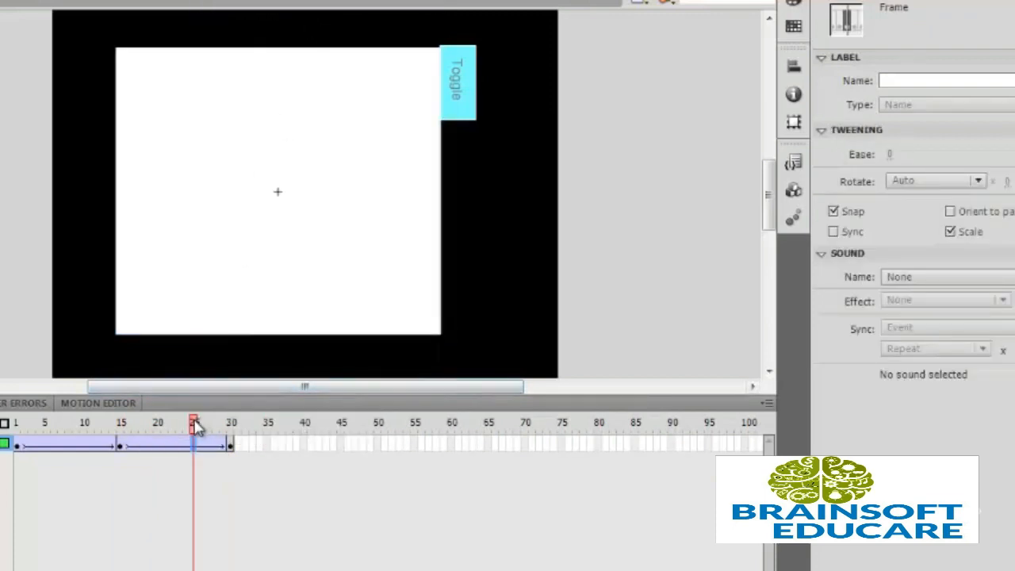
# At frame 30, shrink the white panel to about 8 by 27 px and move it against the Toggle button's left edge, about X 170, Y -114
pyautogui.moveTo(197, 424); pyautogui.dragTo(230, 425)
pyautogui.hotkey('ctrl', 'Return')
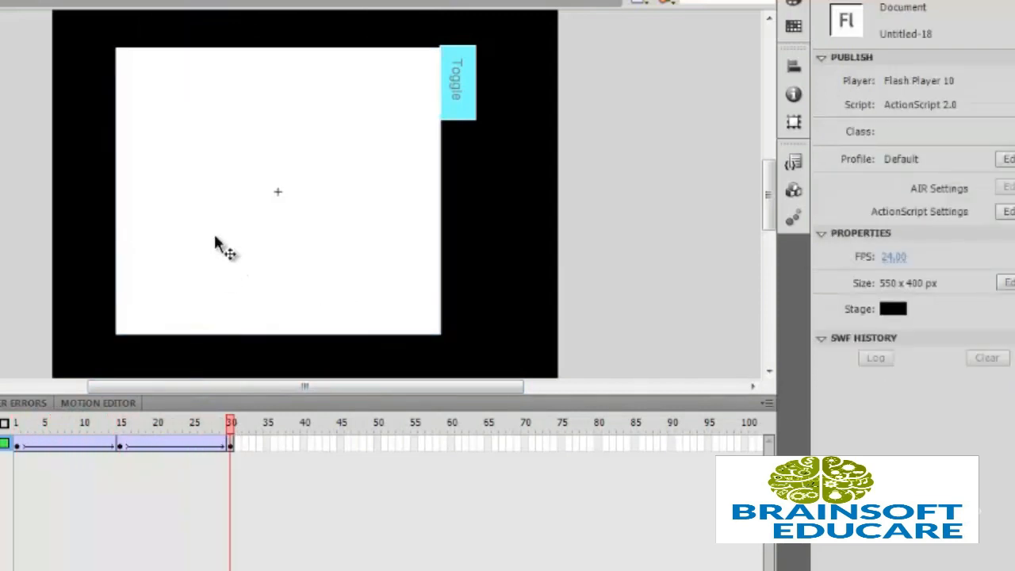
pyautogui.click(216, 242)
pyautogui.rightClick(195, 212)
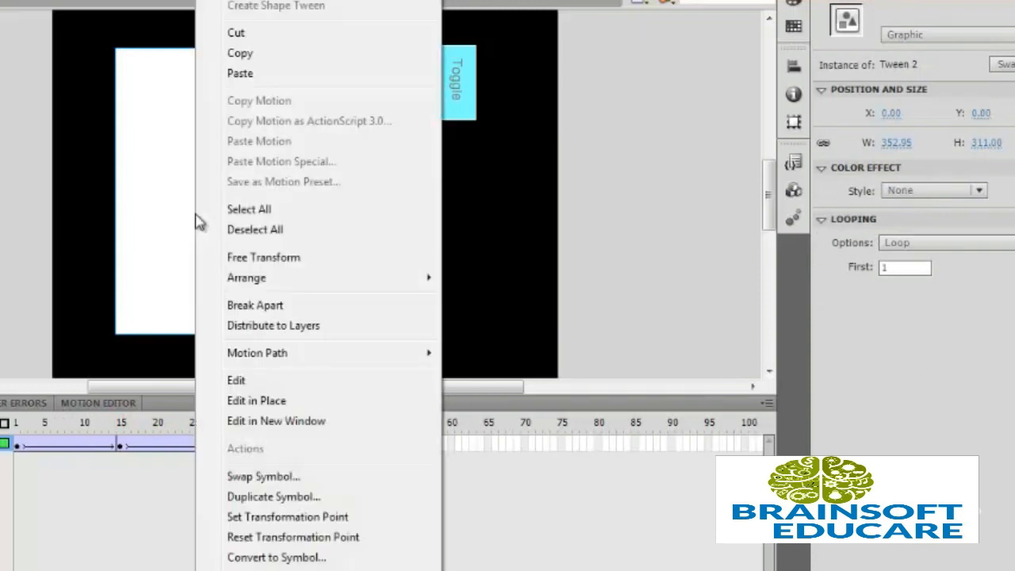
pyautogui.click(253, 259)
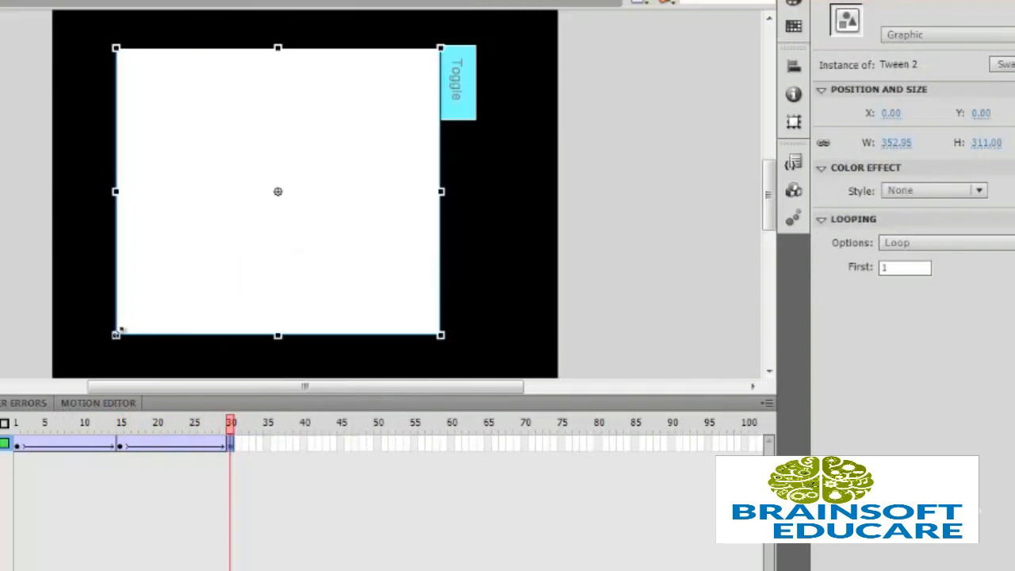
pyautogui.moveTo(118, 332); pyautogui.dragTo(278, 198)
pyautogui.click(1014, 11)
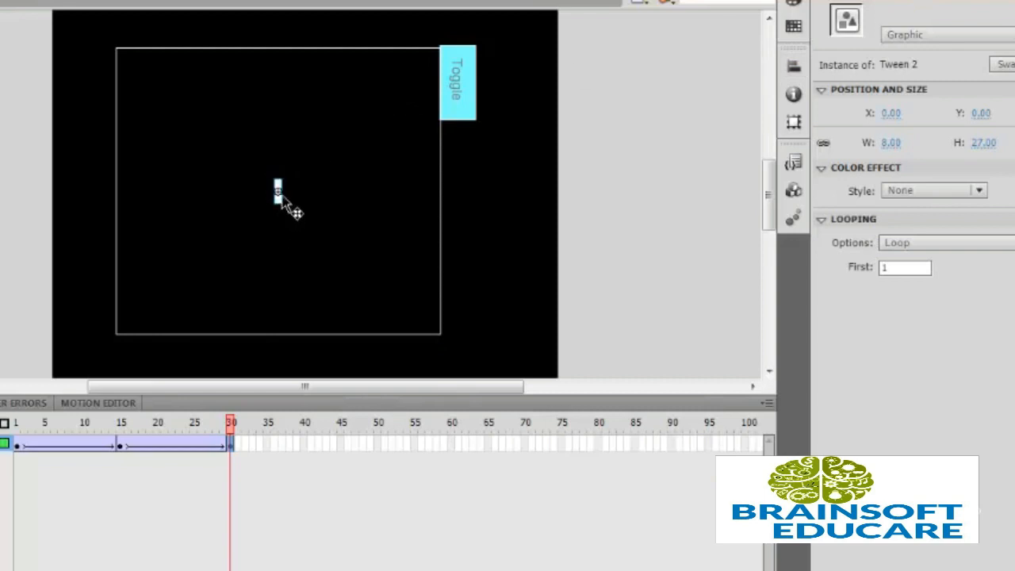
pyautogui.moveTo(279, 192); pyautogui.dragTo(436, 86)
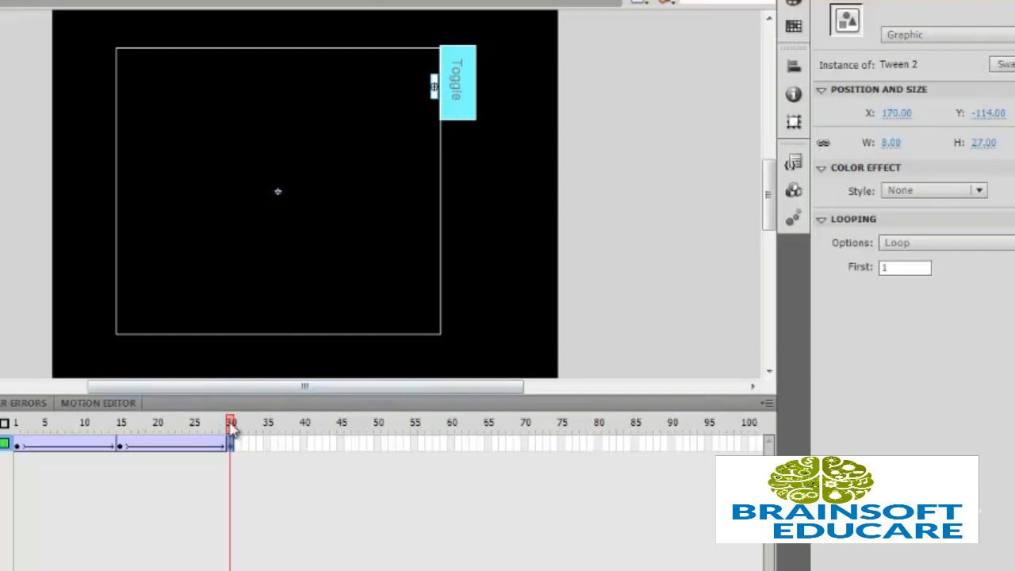
# Add a stop(); action to frame 1 of the mve clip's timeline
pyautogui.moveTo(230, 422); pyautogui.dragTo(18, 425)
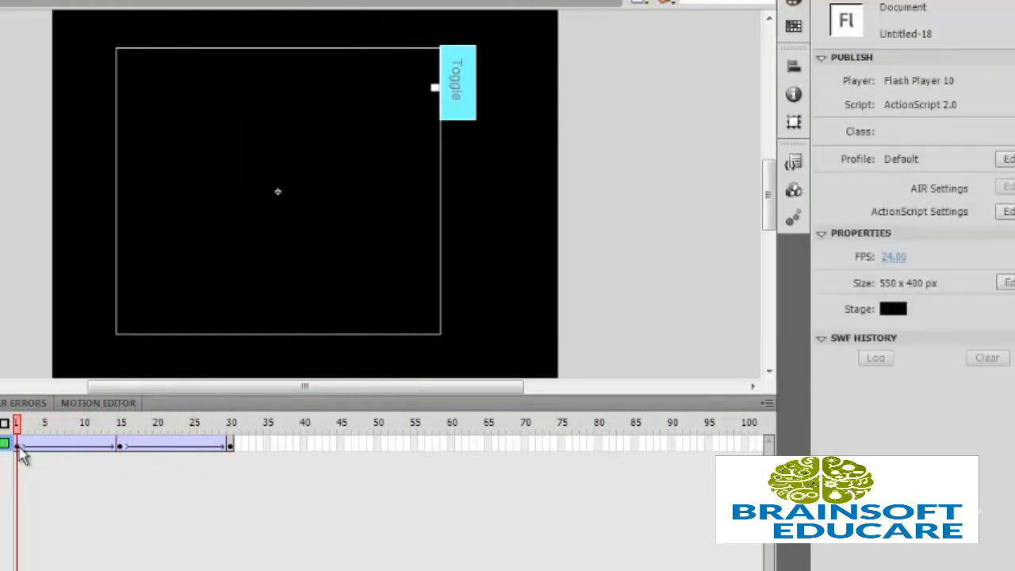
pyautogui.click(19, 448)
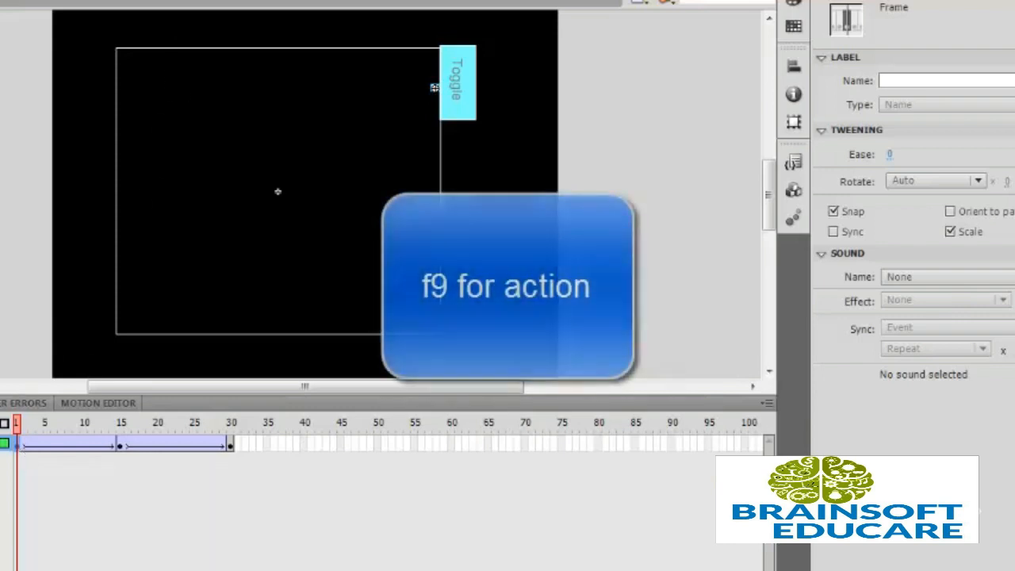
pyautogui.click(209, 0)
pyautogui.click(209, 0)
pyautogui.click(153, 0)
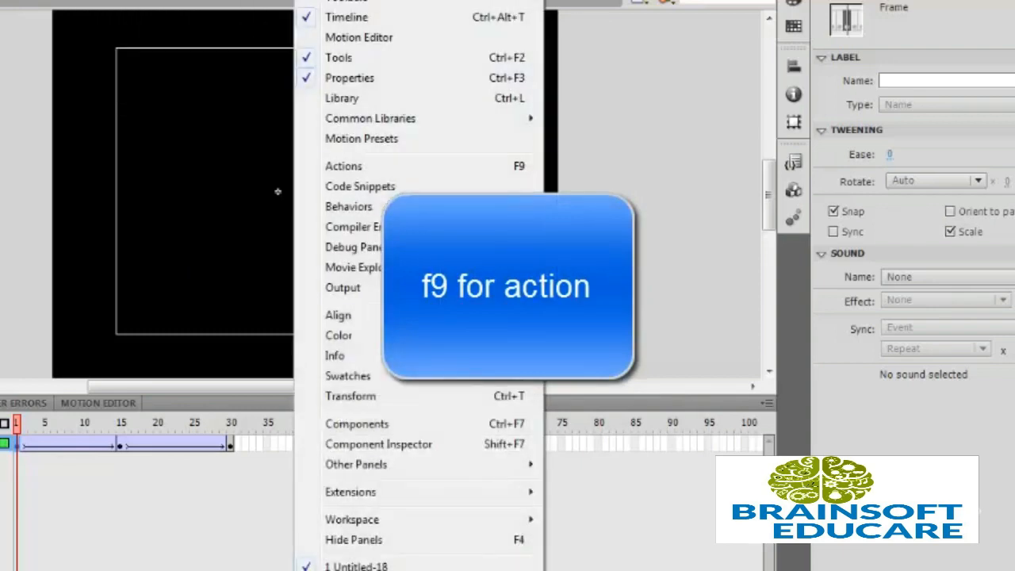
pyautogui.moveTo(309, 0)
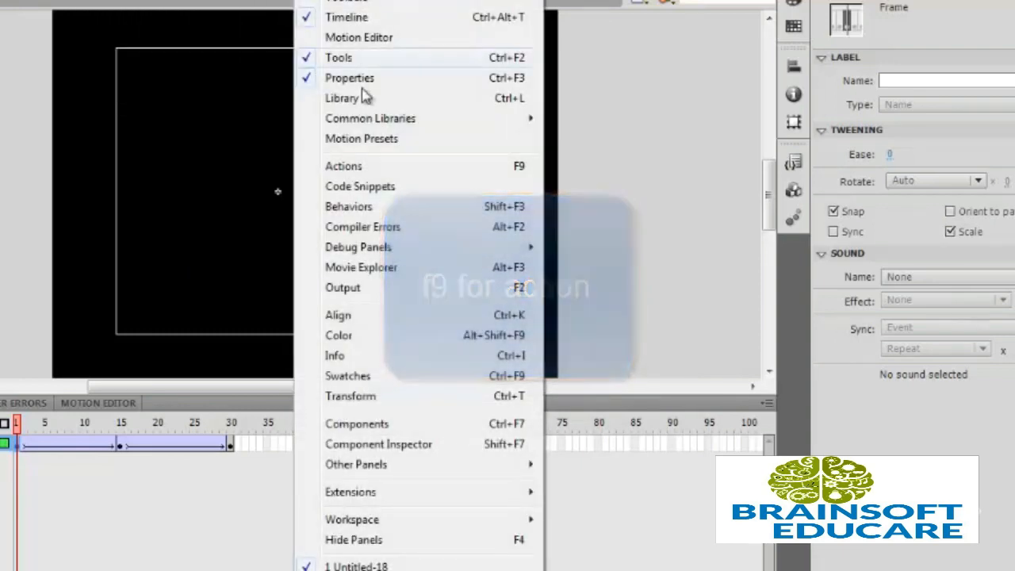
pyautogui.click(360, 170)
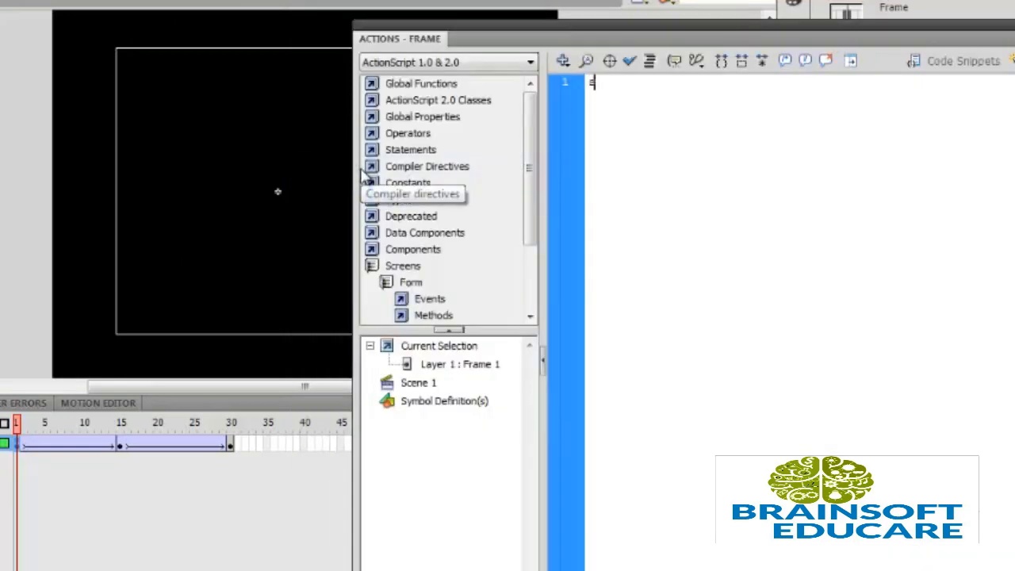
pyautogui.write('stop();')
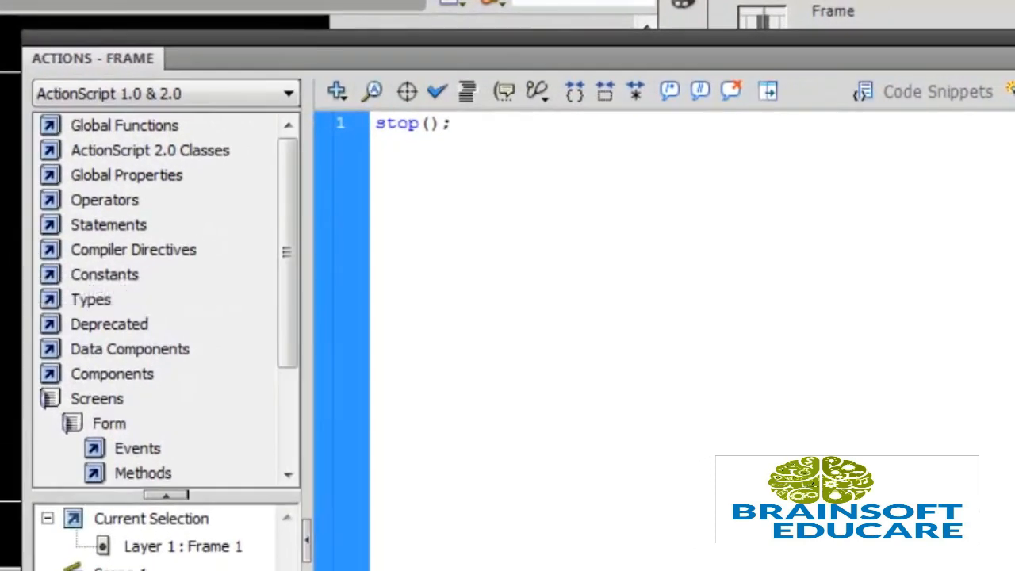
# Add a stop(); action to frame 15 of the mve clip and return to the main scene
pyautogui.click(8, 567)
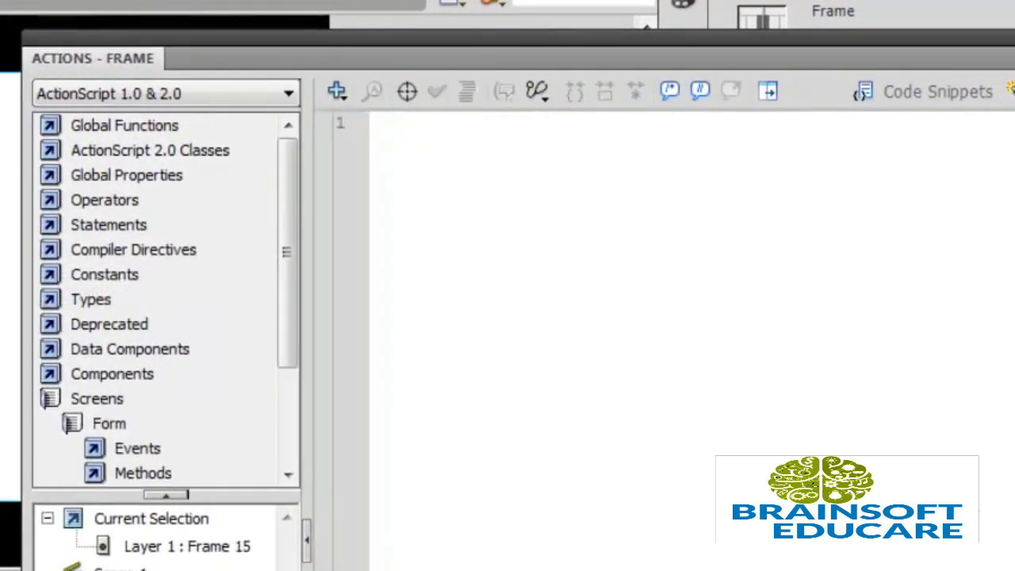
pyautogui.click(400, 157)
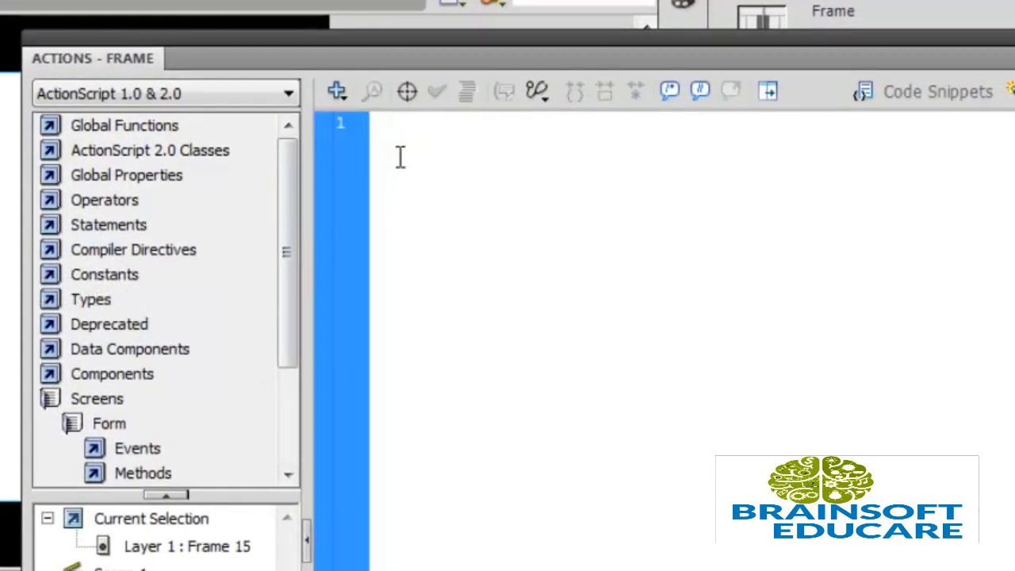
pyautogui.write('stop')
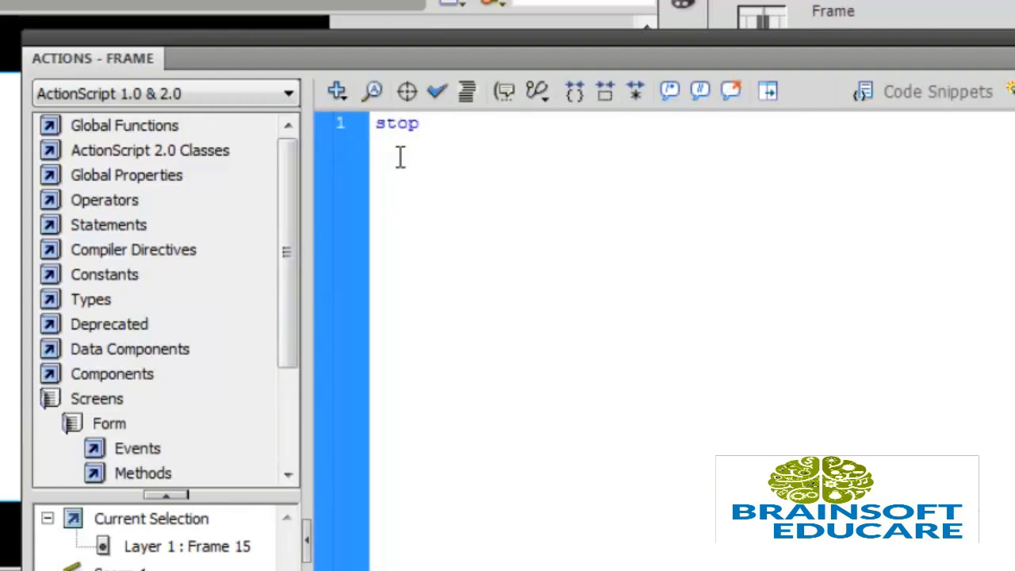
pyautogui.write('();')
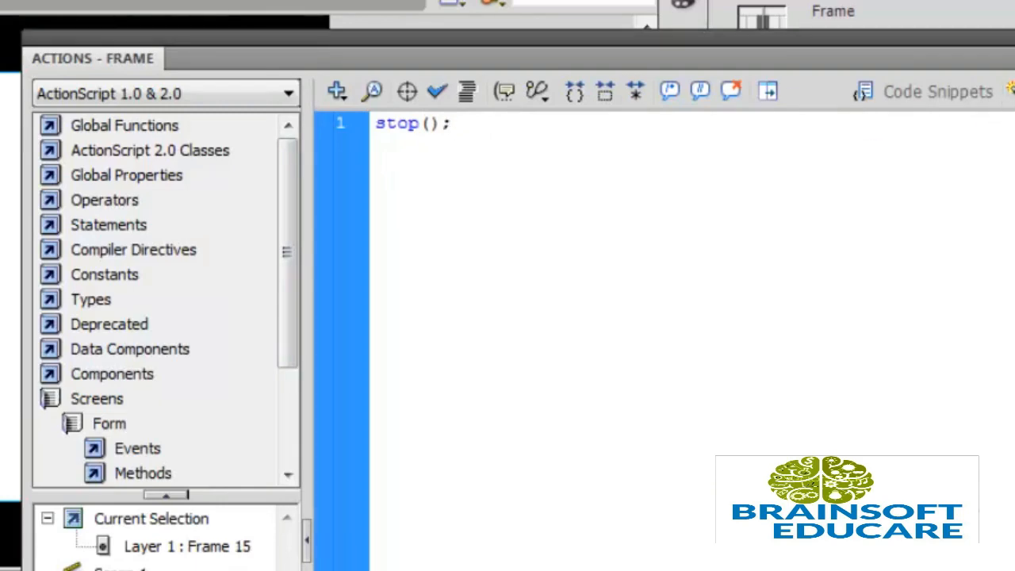
pyautogui.press('F9')
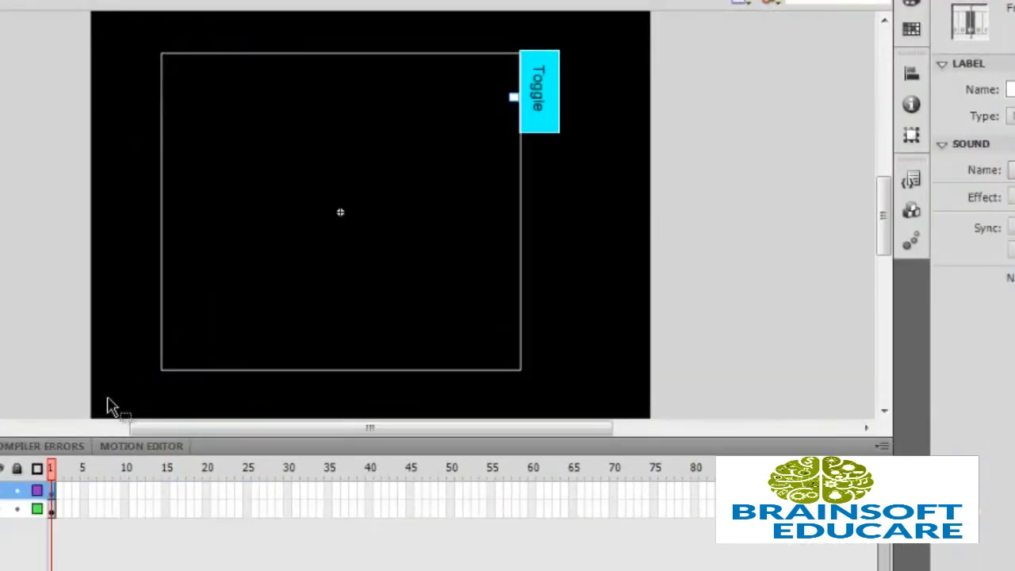
# Select the small white mve clip beside the Toggle button on the main stage
pyautogui.click(545, 95)
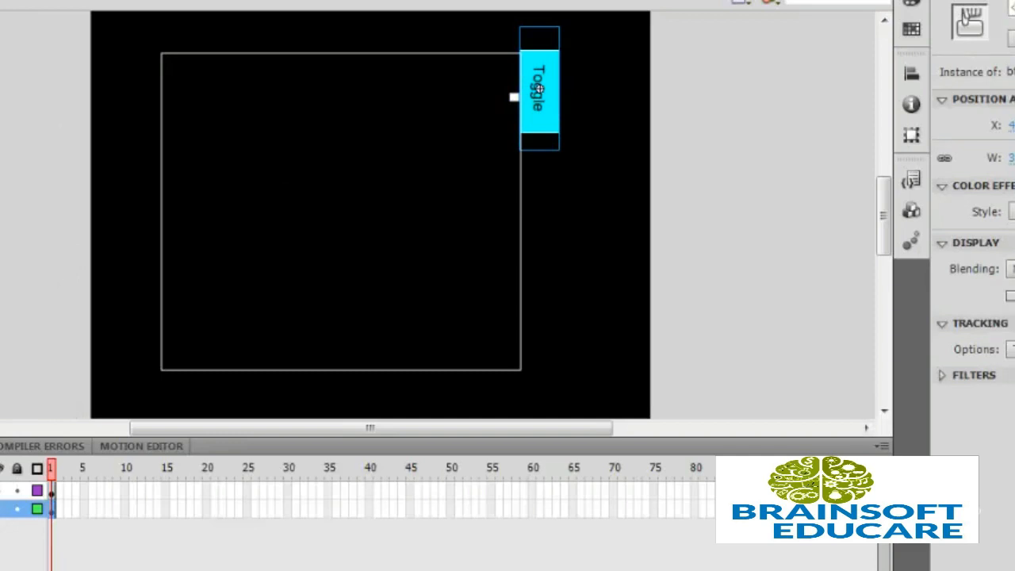
pyautogui.click(3, 491)
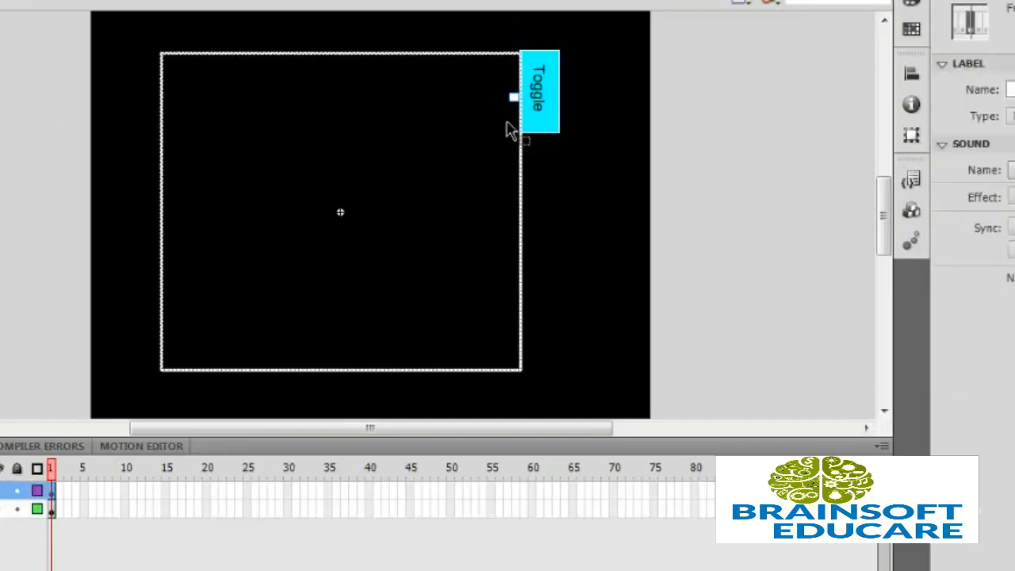
pyautogui.click(515, 104)
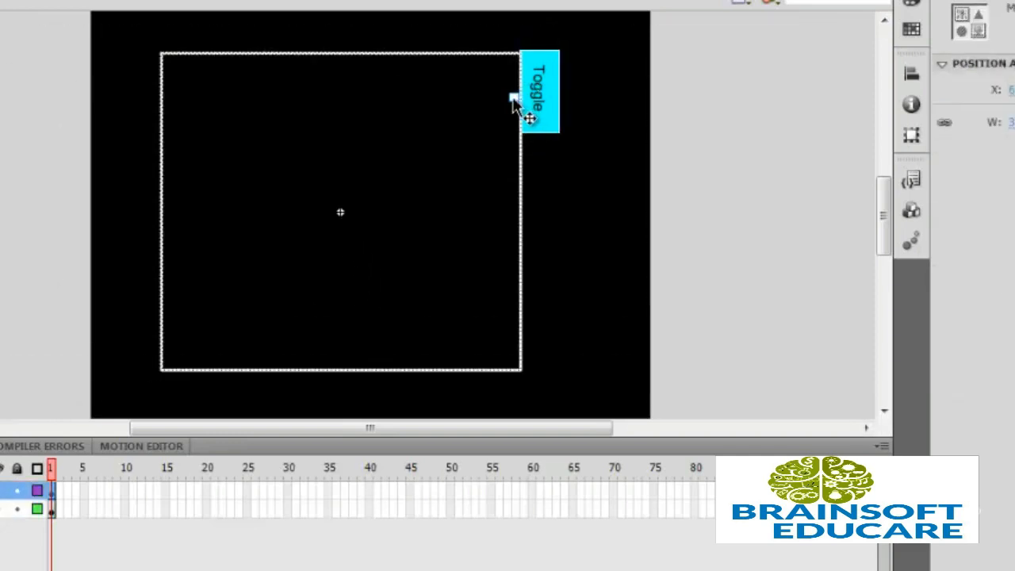